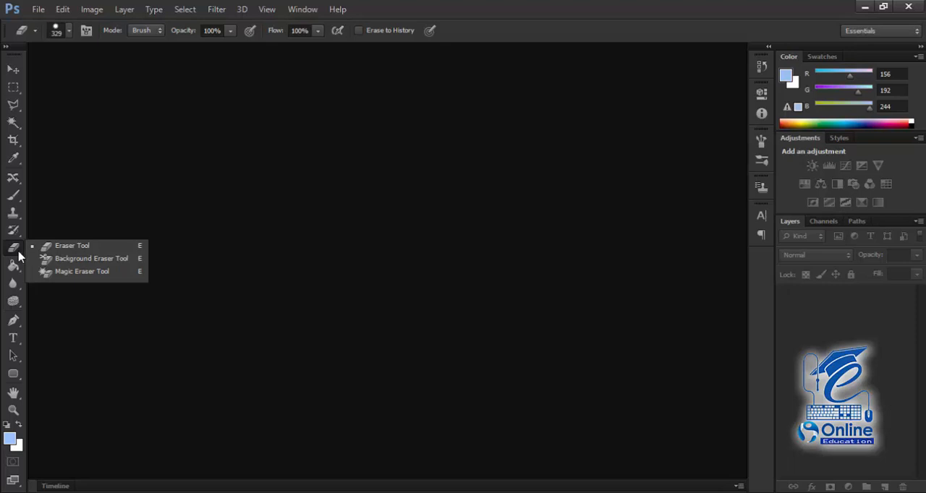
Step: Open the photo of the man on the yellow and white helicopter from the Pictures library's New folder
{"action": "left_click", "coordinate": [67, 203]}
{"action": "left_click", "coordinate": [37, 10]}
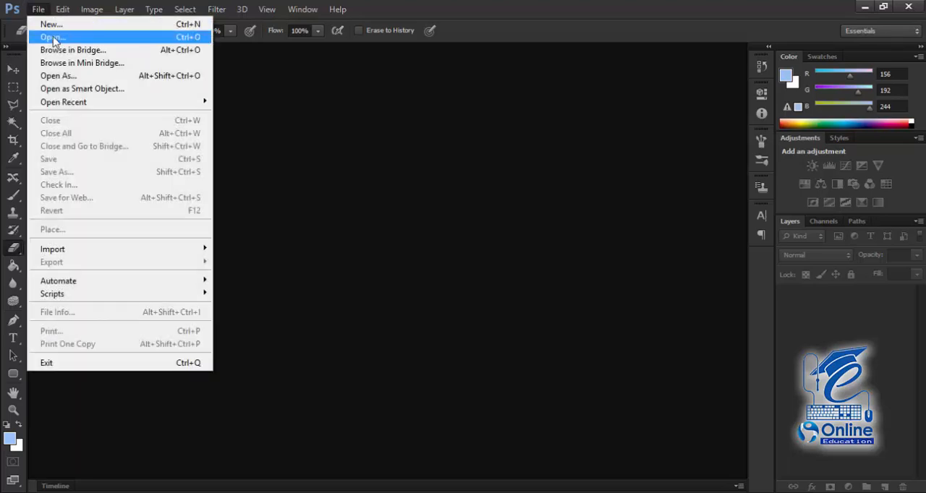
{"action": "left_click", "coordinate": [52, 38]}
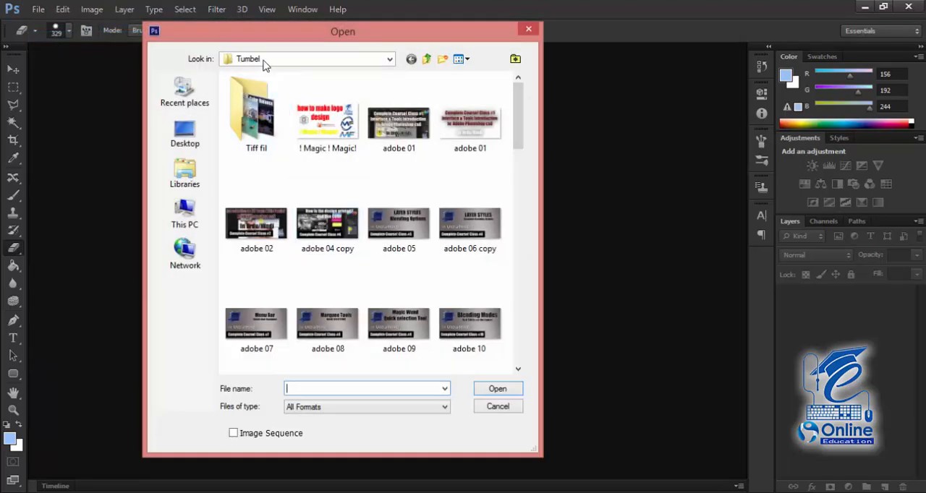
{"action": "left_click", "coordinate": [264, 65]}
{"action": "left_click", "coordinate": [272, 181]}
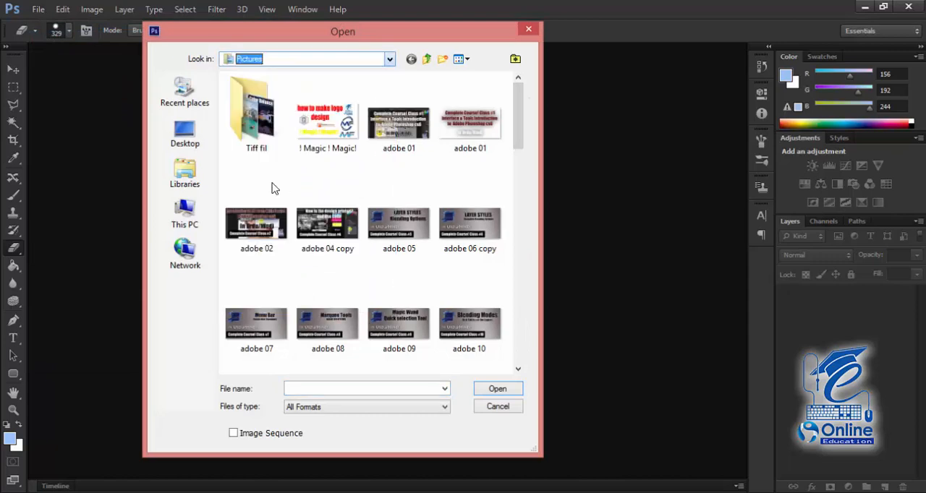
{"action": "double_click", "coordinate": [246, 126]}
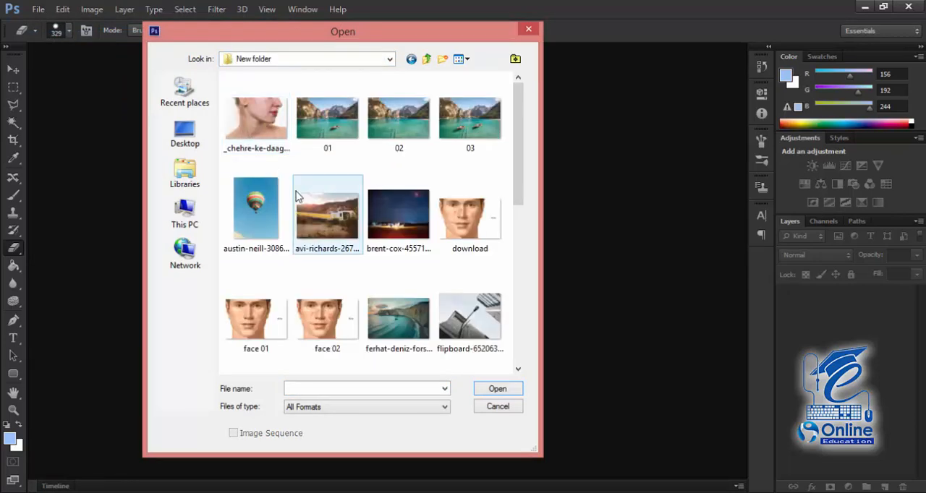
{"action": "double_click", "coordinate": [323, 215]}
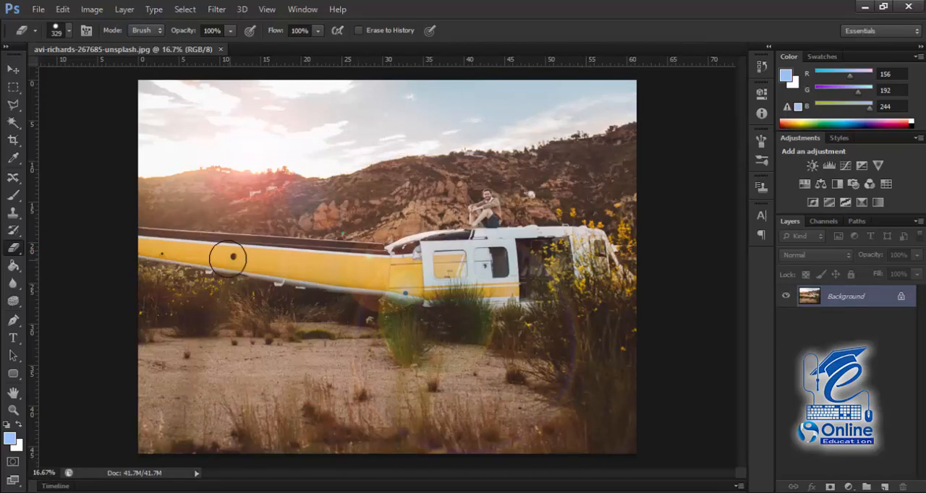
Step: Switch from the Eraser Tool to the Background Eraser Tool
{"action": "right_click", "coordinate": [16, 253]}
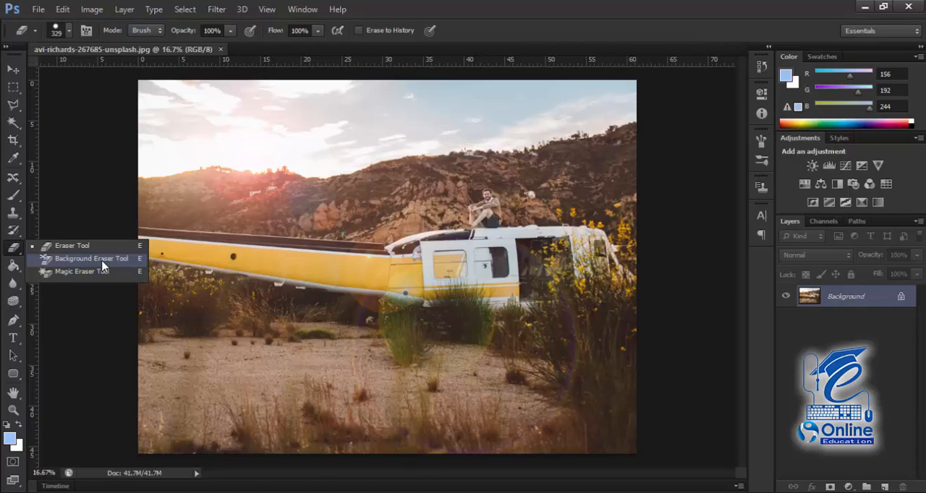
{"action": "left_click", "coordinate": [51, 246]}
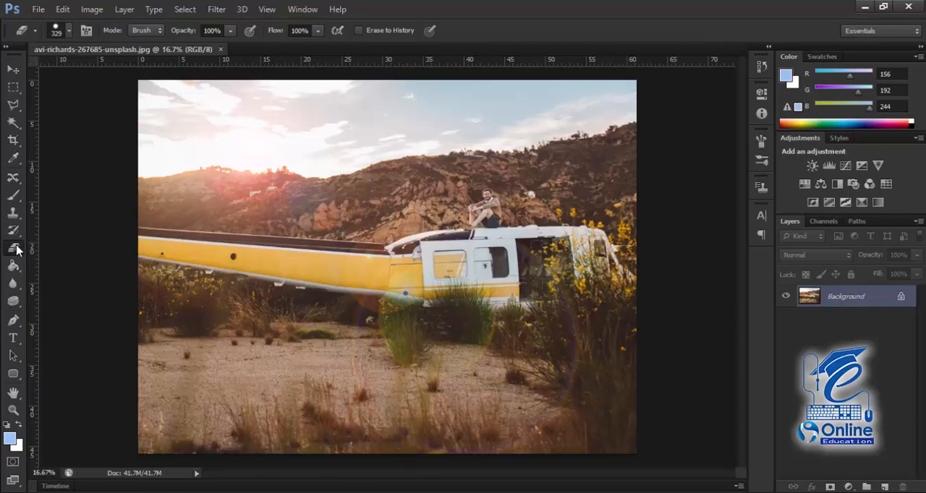
{"action": "left_click", "coordinate": [16, 249]}
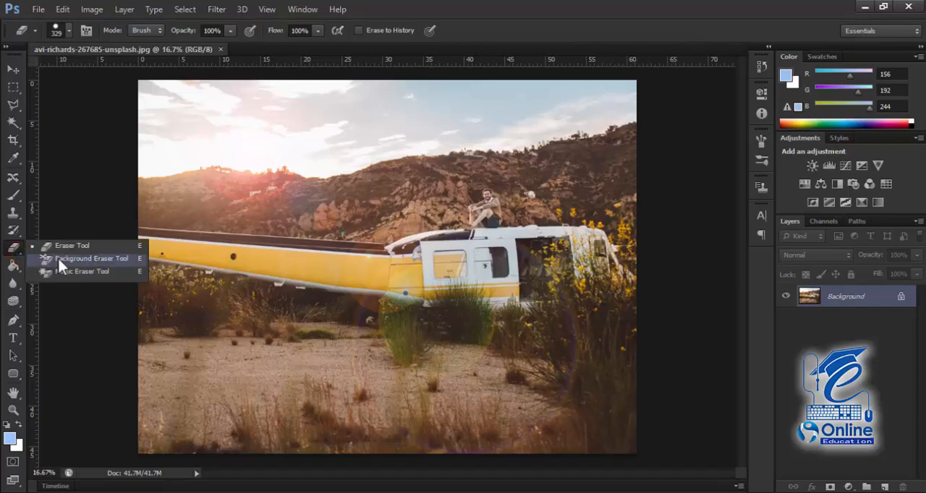
{"action": "left_click", "coordinate": [58, 259]}
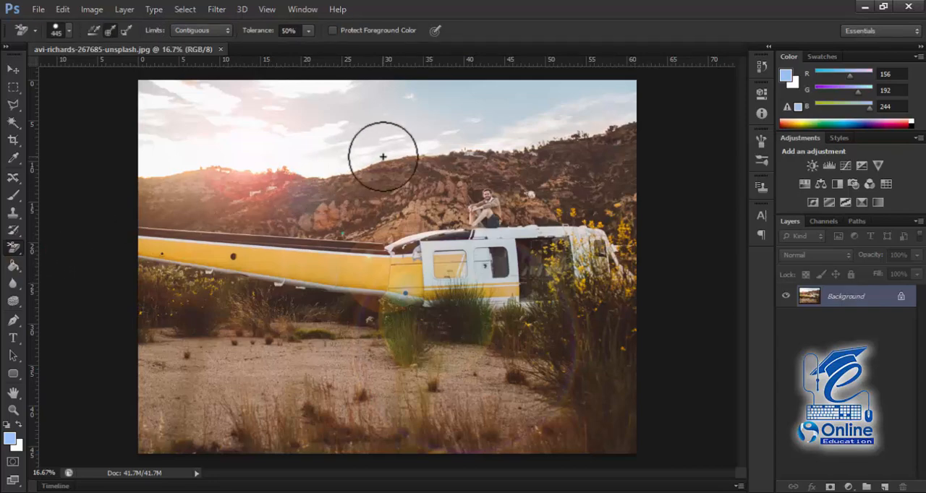
Step: Try erasing the sky just above the right half of the ridge with the Background Eraser in one continuous stroke
{"action": "scroll", "coordinate": [382, 156], "scroll_direction": "up", "scroll_amount": 1}
{"action": "key", "text": "space"}
{"action": "mouse_move", "coordinate": [407, 136]}
{"action": "left_mouse_down"}
{"action": "mouse_move", "coordinate": [309, 275]}
{"action": "mouse_move", "coordinate": [419, 233]}
{"action": "left_mouse_up"}
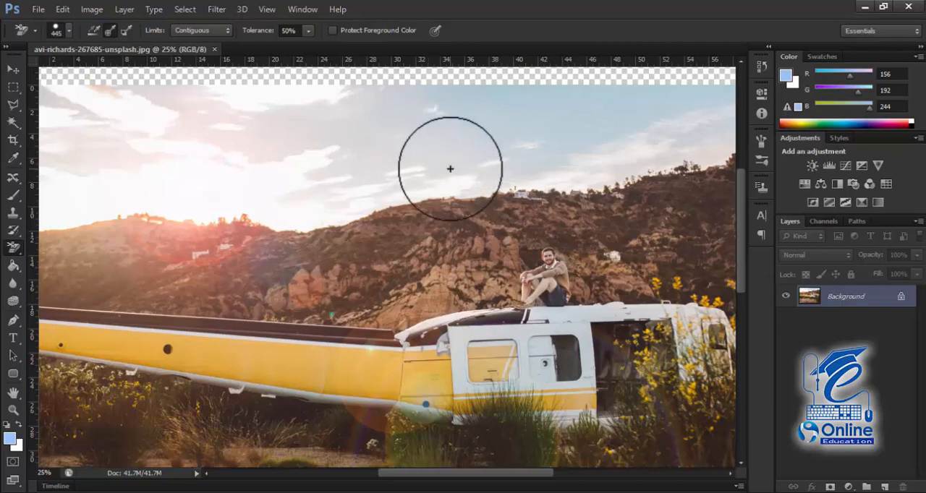
{"action": "key", "text": "ctrl+minus"}
{"action": "key", "text": "ctrl+plus"}
{"action": "key", "text": "ctrl+plus"}
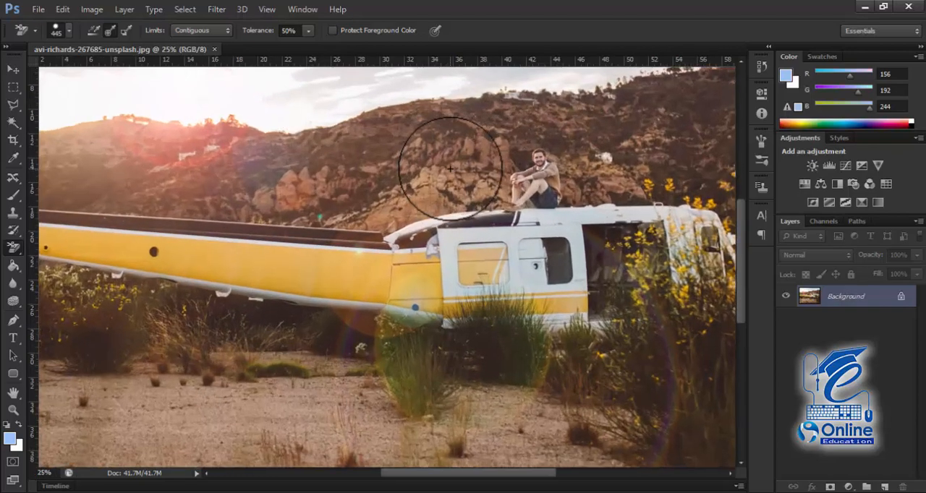
{"action": "key", "text": "ctrl+minus"}
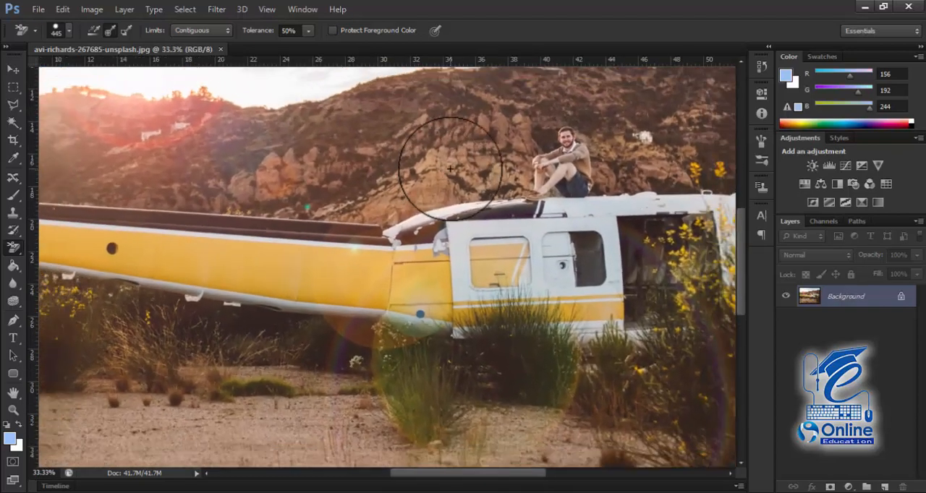
{"action": "left_click_drag", "start_coordinate": [534, 151], "coordinate": [402, 253]}
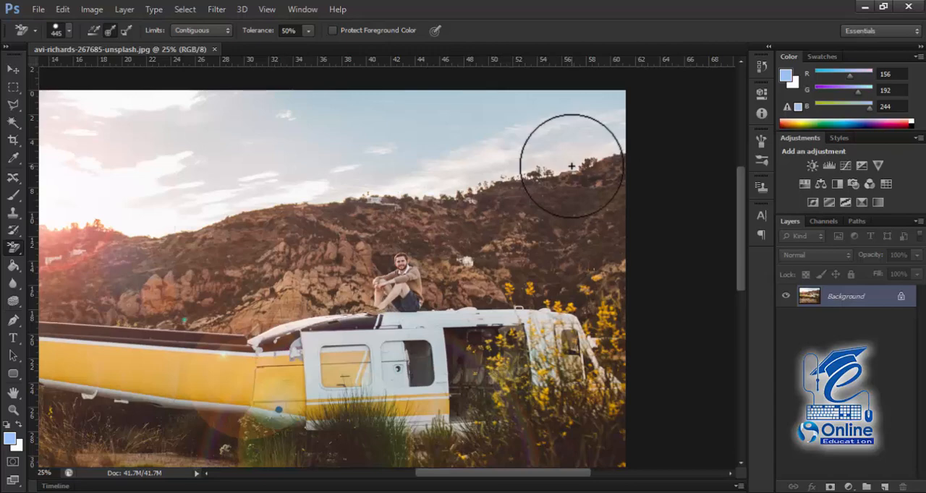
{"action": "left_click", "coordinate": [572, 165]}
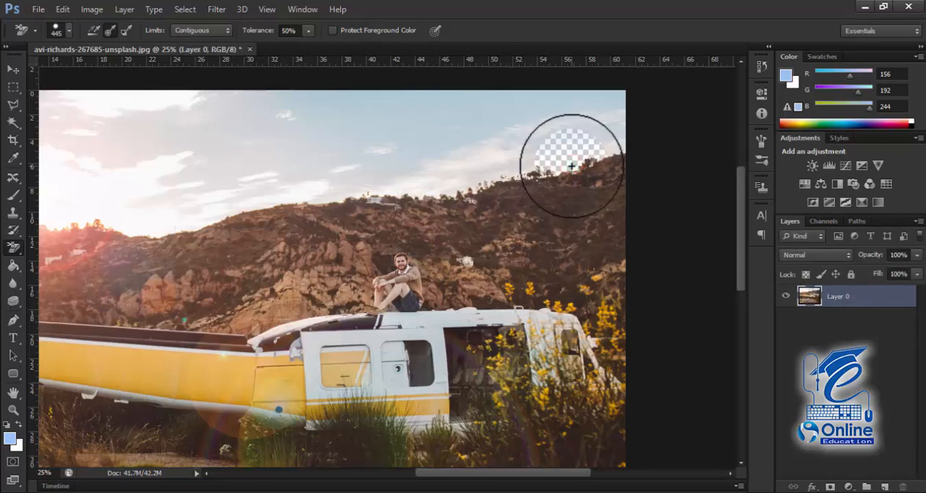
{"action": "mouse_move", "coordinate": [575, 160]}
{"action": "left_mouse_down"}
{"action": "mouse_move", "coordinate": [589, 144]}
{"action": "mouse_move", "coordinate": [600, 148]}
{"action": "mouse_move", "coordinate": [445, 184]}
{"action": "mouse_move", "coordinate": [393, 174]}
{"action": "mouse_move", "coordinate": [398, 181]}
{"action": "left_mouse_up"}
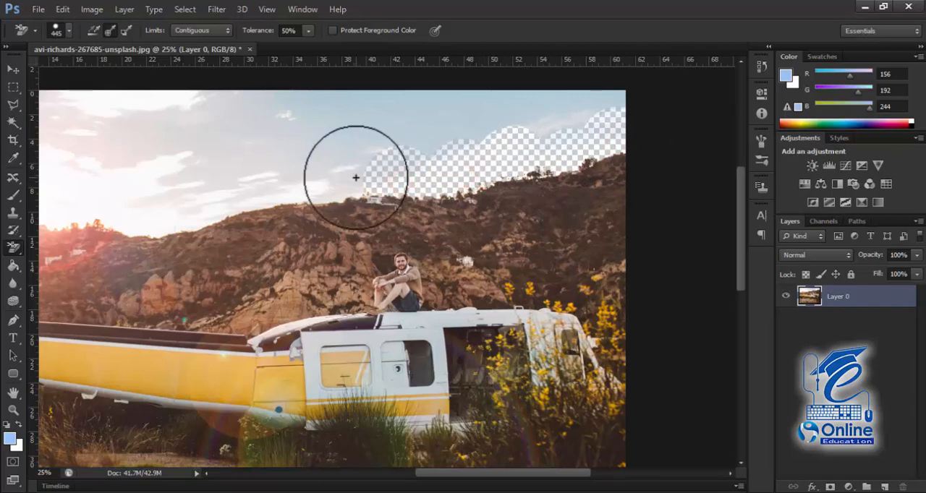
Step: Try the Background Eraser on a few spots of the hillside below the cleared sky
{"action": "left_click", "coordinate": [495, 194]}
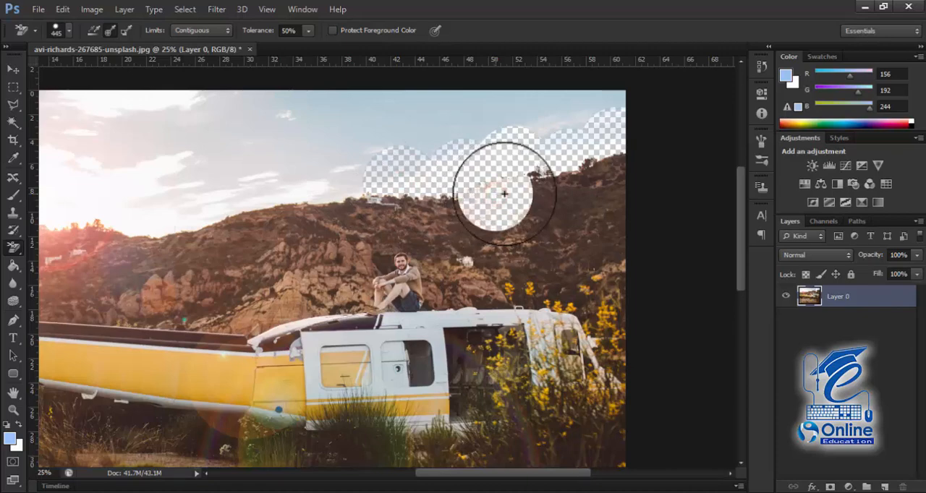
{"action": "left_click", "coordinate": [546, 203]}
{"action": "left_click", "coordinate": [579, 212]}
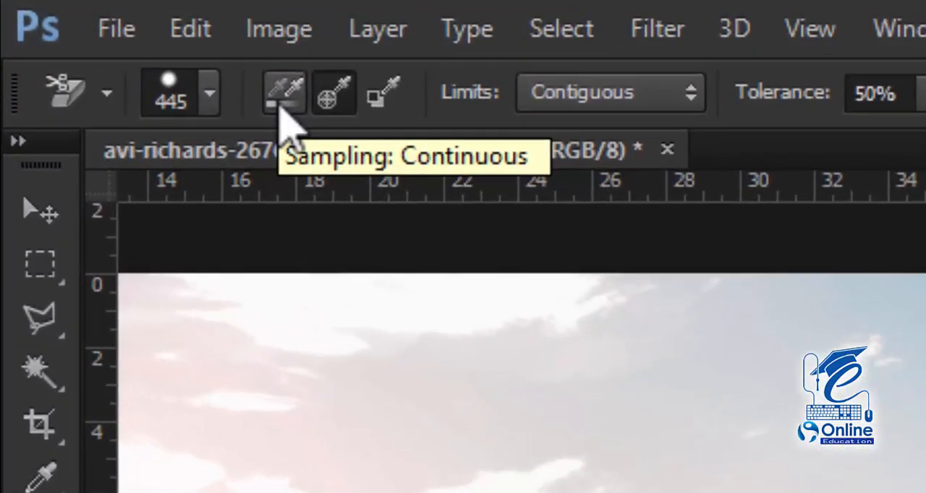
Step: Set the eraser's sampling to Continuous and try erasing patches of sky and hillside along the right part of the ridge
{"action": "left_click", "coordinate": [282, 101]}
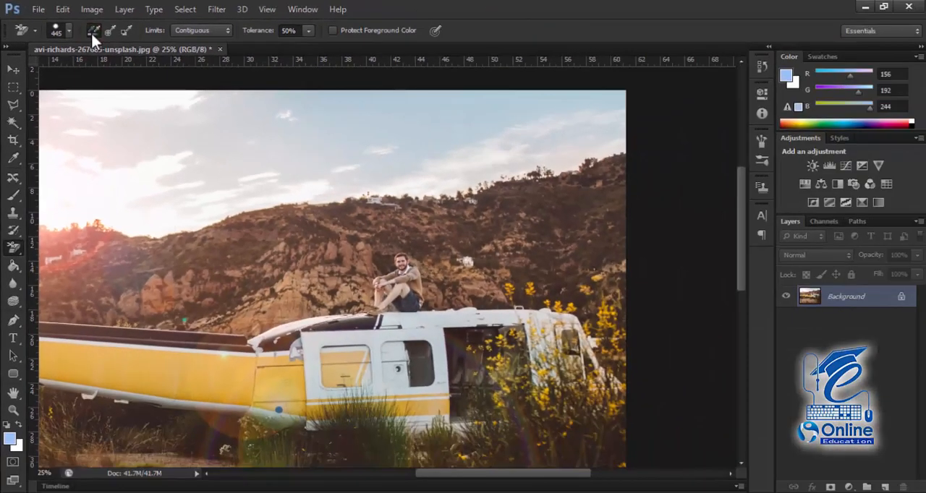
{"action": "left_click", "coordinate": [610, 141]}
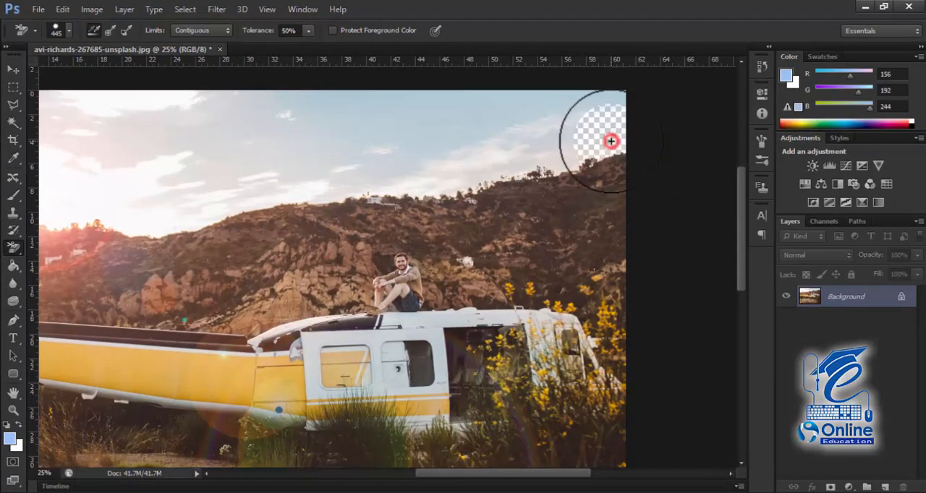
{"action": "left_click", "coordinate": [554, 148]}
{"action": "left_click", "coordinate": [549, 180]}
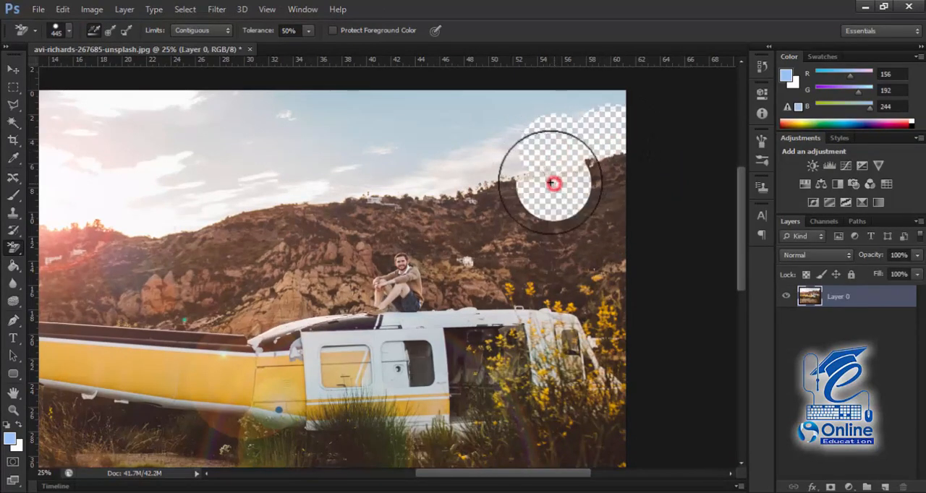
{"action": "left_click", "coordinate": [498, 160]}
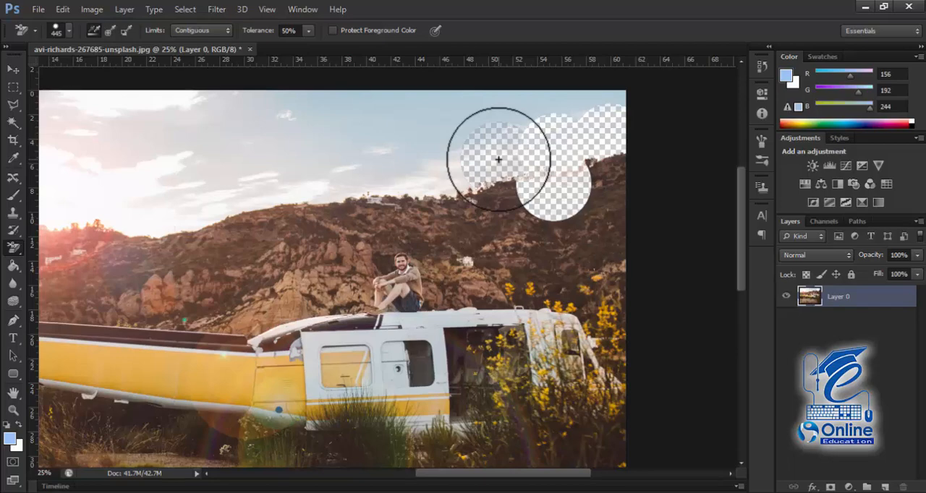
Step: Undo all the Continuous-sampling erasures to restore the full photo
{"action": "key", "text": "ctrl+alt+z"}
{"action": "key", "text": "ctrl+alt+z"}
{"action": "key", "text": "ctrl+alt+z"}
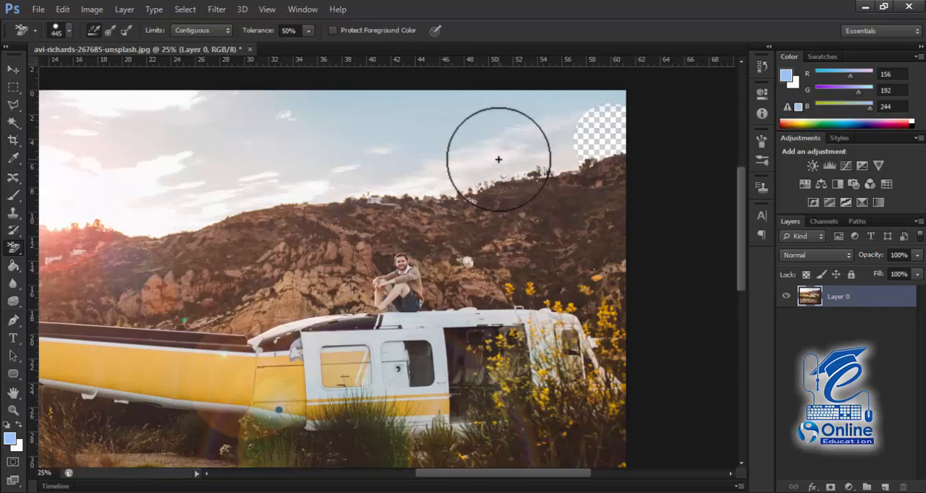
{"action": "key", "text": "ctrl+alt+z"}
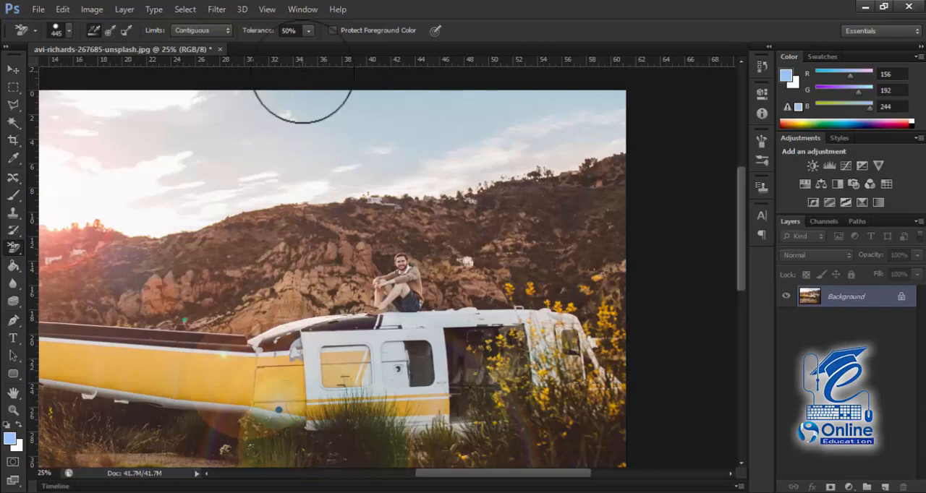
Step: Set the Background Eraser's sampling to Once, and try the Background Swatch sampling instead
{"action": "left_click", "coordinate": [110, 31]}
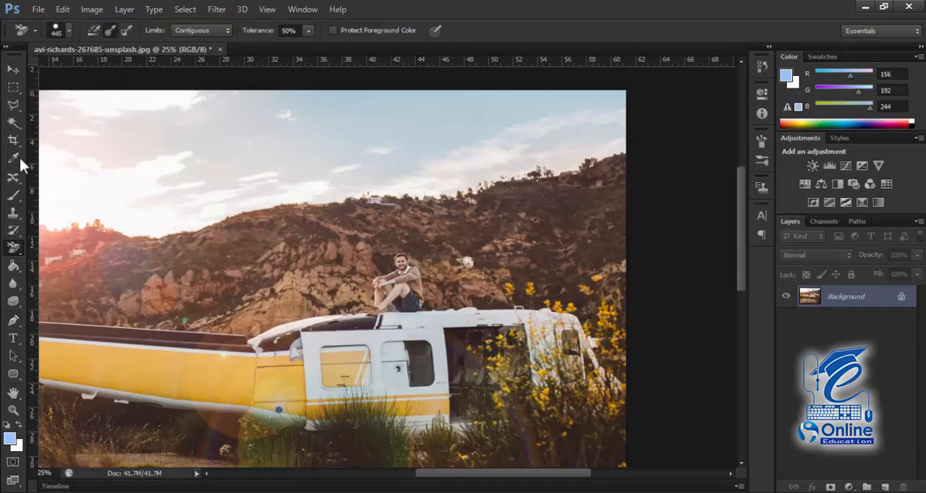
{"action": "left_click", "coordinate": [13, 247]}
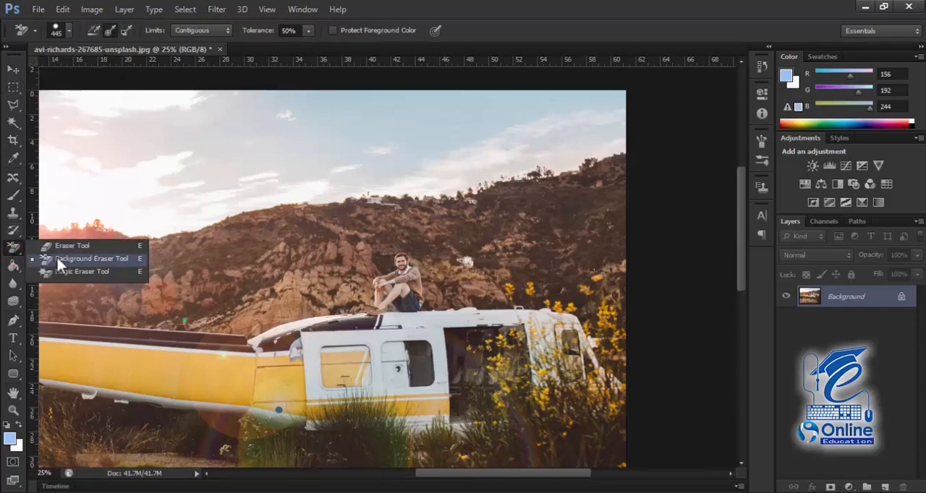
{"action": "left_click", "coordinate": [88, 262]}
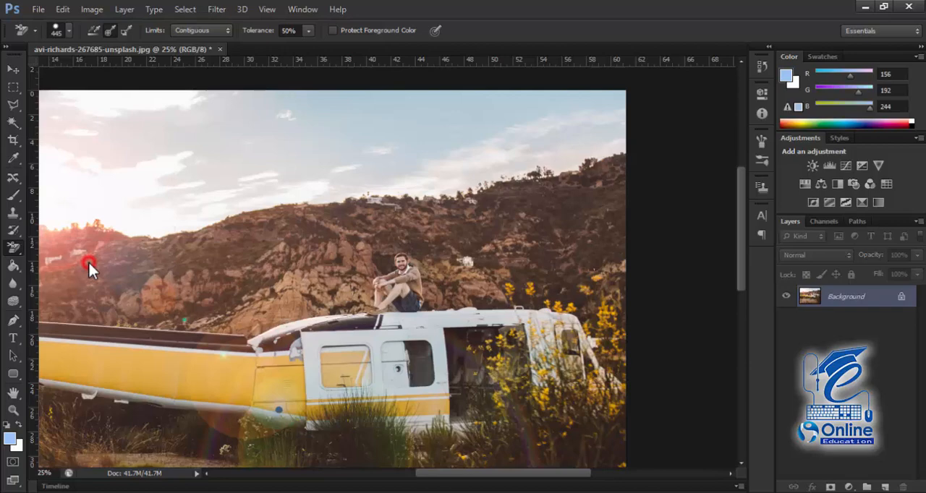
{"action": "left_click", "coordinate": [127, 31]}
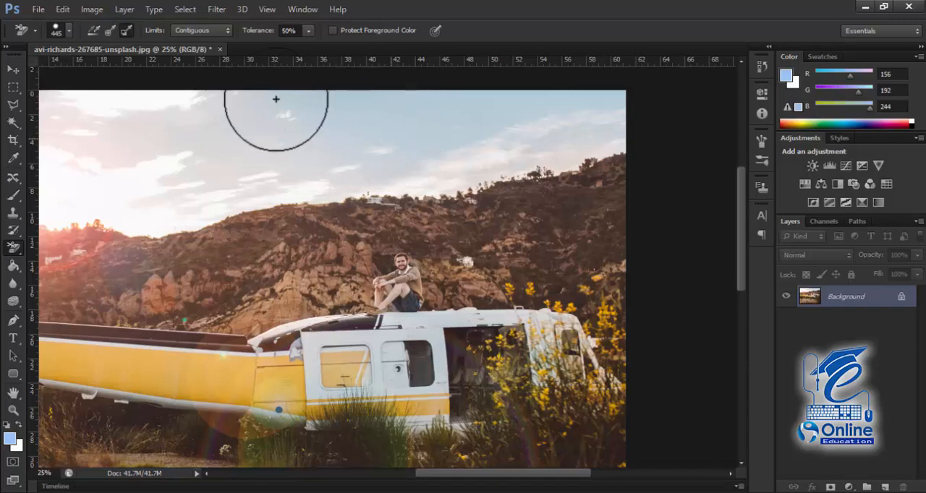
Step: With sampling set to Once, erase the sky along the entire ridge and up the photo's left edge
{"action": "left_click", "coordinate": [109, 30]}
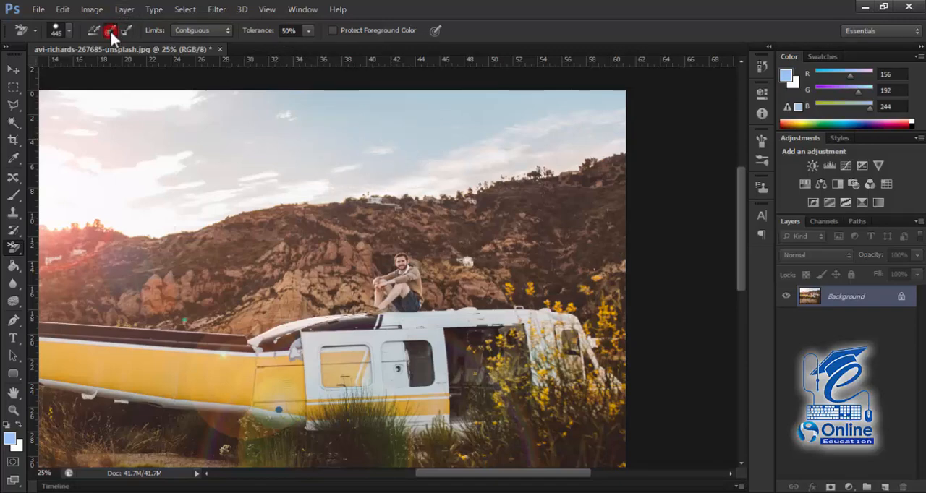
{"action": "left_click", "coordinate": [612, 144]}
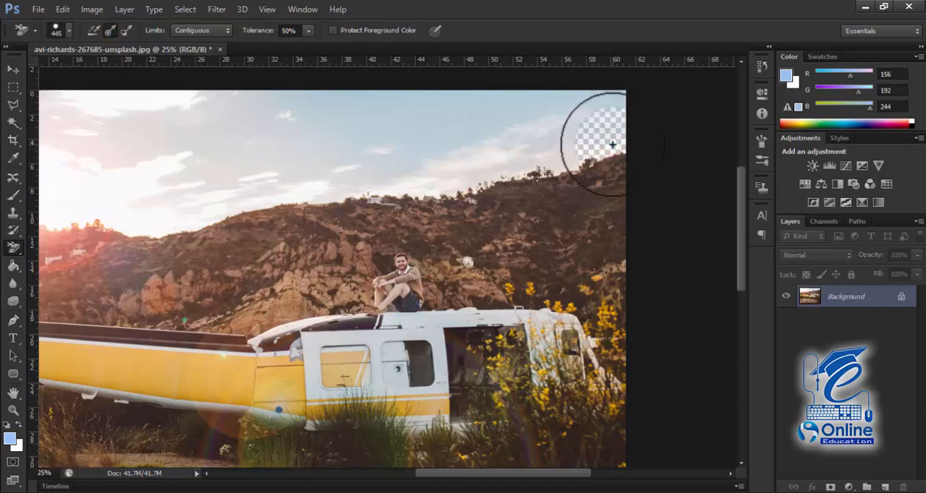
{"action": "mouse_move", "coordinate": [607, 144]}
{"action": "left_mouse_down"}
{"action": "mouse_move", "coordinate": [585, 140]}
{"action": "mouse_move", "coordinate": [575, 154]}
{"action": "mouse_move", "coordinate": [418, 178]}
{"action": "mouse_move", "coordinate": [270, 181]}
{"action": "mouse_move", "coordinate": [159, 204]}
{"action": "mouse_move", "coordinate": [41, 196]}
{"action": "mouse_move", "coordinate": [328, 201]}
{"action": "left_mouse_up"}
{"action": "key", "text": "space"}
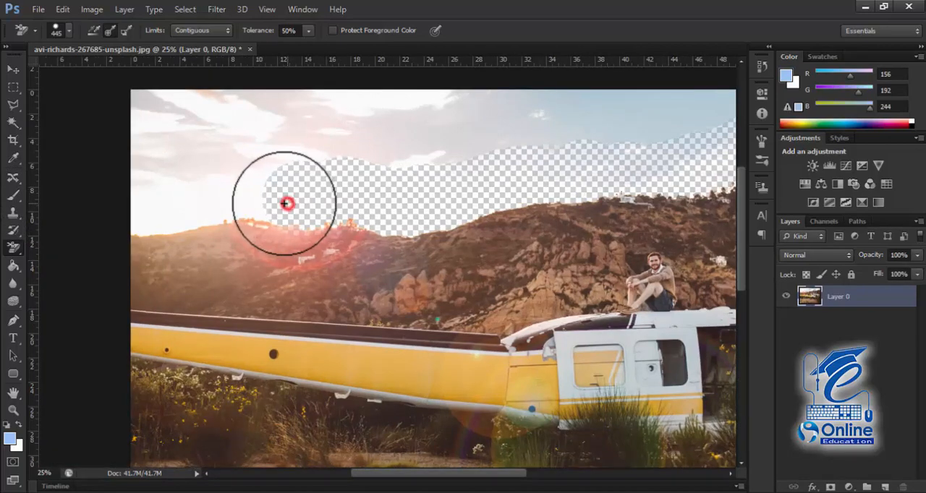
{"action": "mouse_move", "coordinate": [156, 197]}
{"action": "left_mouse_down"}
{"action": "mouse_move", "coordinate": [269, 197]}
{"action": "mouse_move", "coordinate": [130, 215]}
{"action": "mouse_move", "coordinate": [132, 228]}
{"action": "mouse_move", "coordinate": [140, 128]}
{"action": "left_mouse_up"}
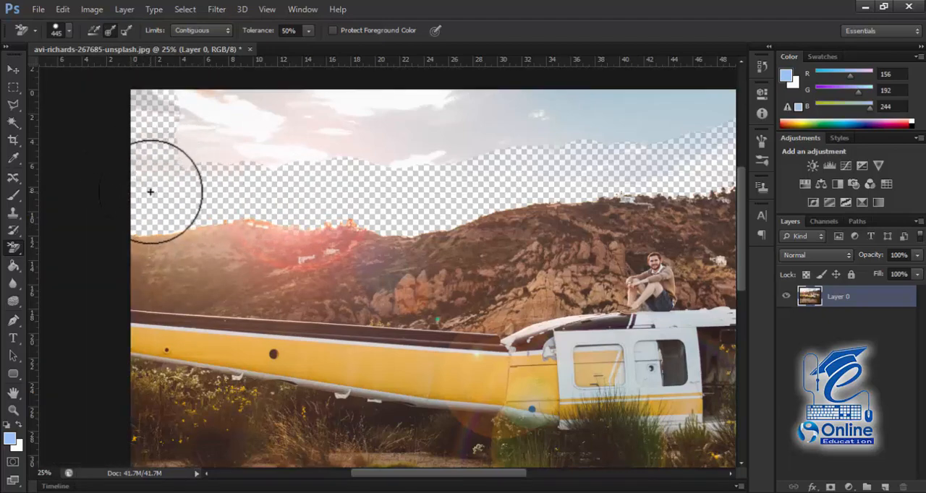
Step: Erase the remaining sky above the cleared strip with the regular Eraser Tool
{"action": "key", "text": "ctrl+minus"}
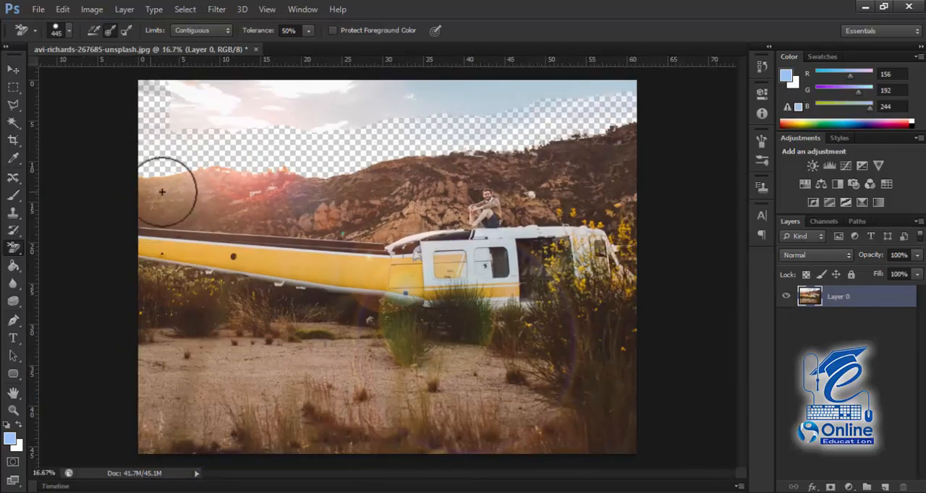
{"action": "left_click", "coordinate": [13, 249]}
{"action": "left_click", "coordinate": [65, 246]}
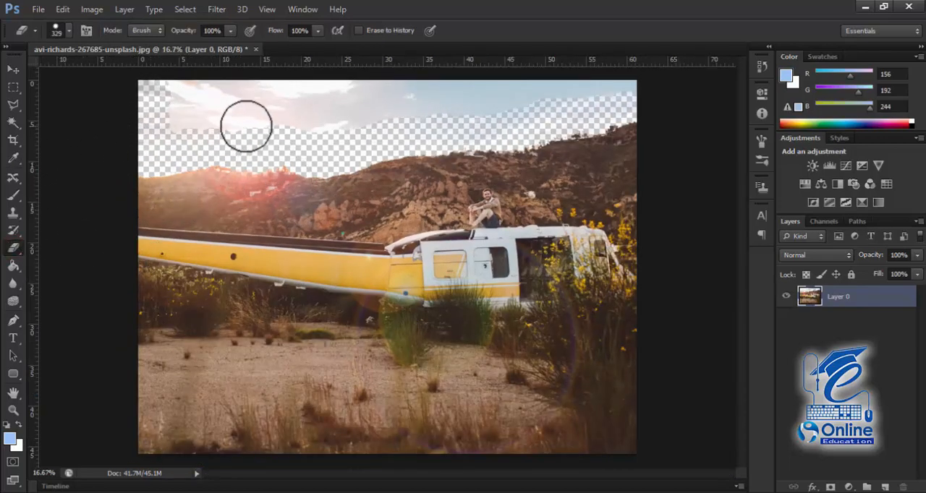
{"action": "mouse_move", "coordinate": [250, 118]}
{"action": "left_mouse_down"}
{"action": "mouse_move", "coordinate": [187, 117]}
{"action": "mouse_move", "coordinate": [228, 98]}
{"action": "mouse_move", "coordinate": [198, 89]}
{"action": "mouse_move", "coordinate": [149, 131]}
{"action": "mouse_move", "coordinate": [157, 95]}
{"action": "left_mouse_up"}
{"action": "mouse_move", "coordinate": [244, 112]}
{"action": "left_mouse_down"}
{"action": "mouse_move", "coordinate": [301, 132]}
{"action": "mouse_move", "coordinate": [439, 126]}
{"action": "mouse_move", "coordinate": [617, 100]}
{"action": "mouse_move", "coordinate": [480, 97]}
{"action": "mouse_move", "coordinate": [376, 112]}
{"action": "mouse_move", "coordinate": [244, 101]}
{"action": "mouse_move", "coordinate": [445, 87]}
{"action": "left_mouse_up"}
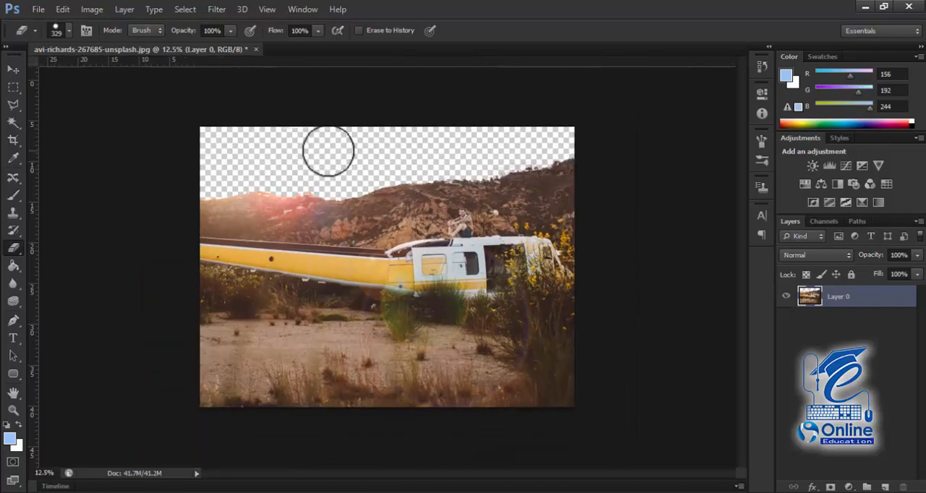
Step: Examine the cleared sky edge along the whole mountain ridge at a closer magnification
{"action": "key", "text": "ctrl+plus"}
{"action": "key", "text": "space"}
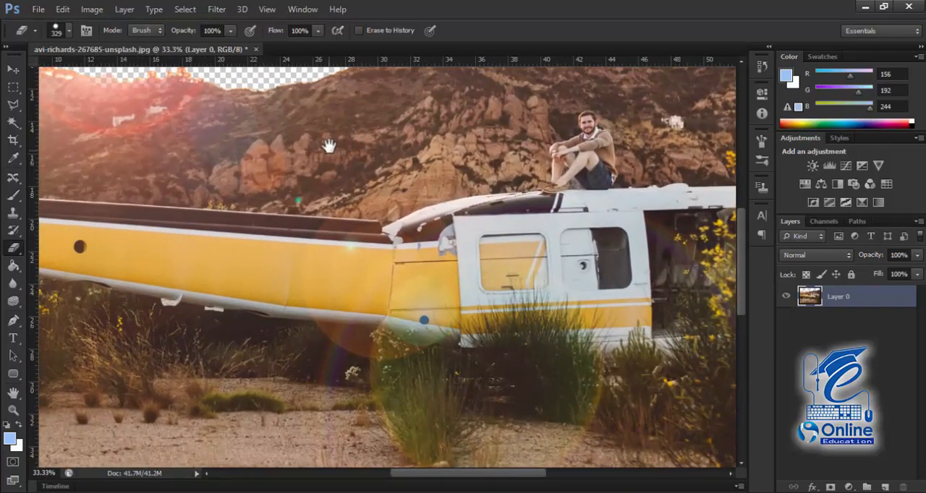
{"action": "left_click_drag", "start_coordinate": [329, 155], "coordinate": [355, 277]}
{"action": "left_click_drag", "start_coordinate": [422, 312], "coordinate": [415, 99]}
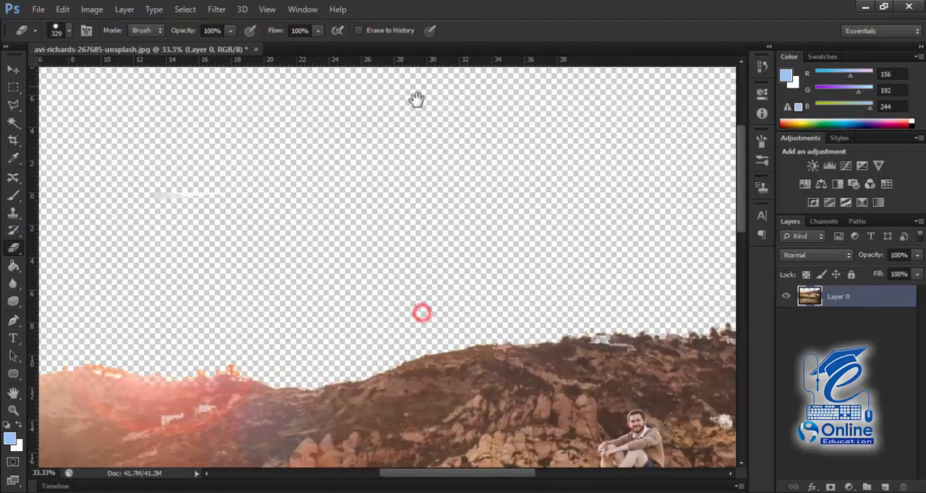
{"action": "left_click_drag", "start_coordinate": [432, 285], "coordinate": [378, 251]}
{"action": "left_click_drag", "start_coordinate": [539, 217], "coordinate": [396, 224]}
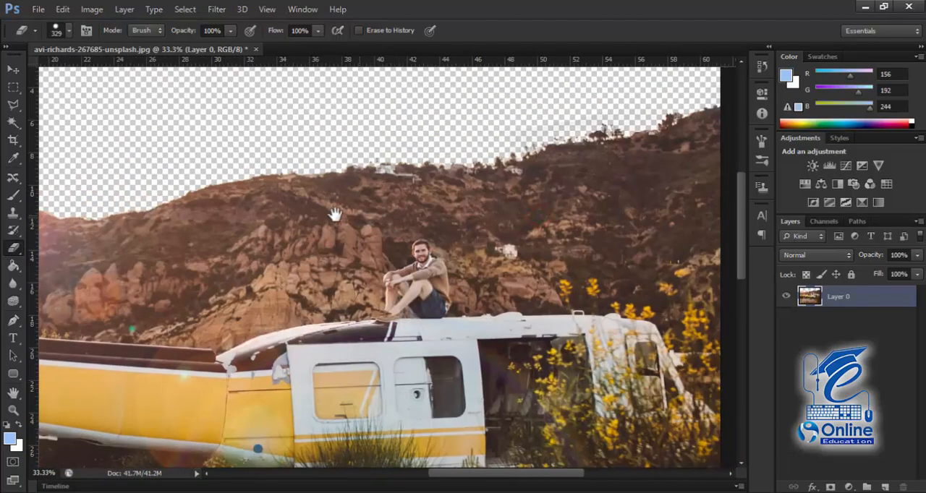
{"action": "mouse_move", "coordinate": [334, 211]}
{"action": "left_mouse_down"}
{"action": "mouse_move", "coordinate": [562, 241]}
{"action": "mouse_move", "coordinate": [407, 240]}
{"action": "left_mouse_up"}
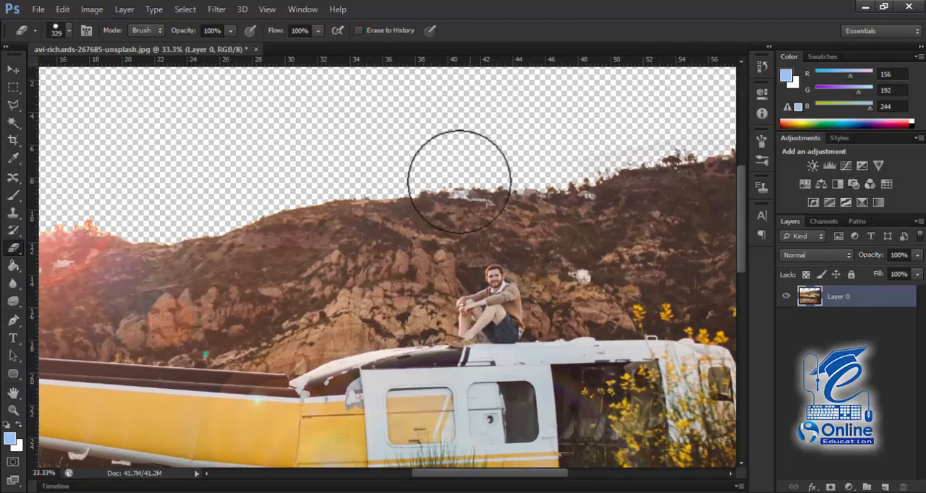
{"action": "mouse_move", "coordinate": [361, 194]}
{"action": "left_mouse_down"}
{"action": "mouse_move", "coordinate": [537, 181]}
{"action": "mouse_move", "coordinate": [385, 194]}
{"action": "left_mouse_up"}
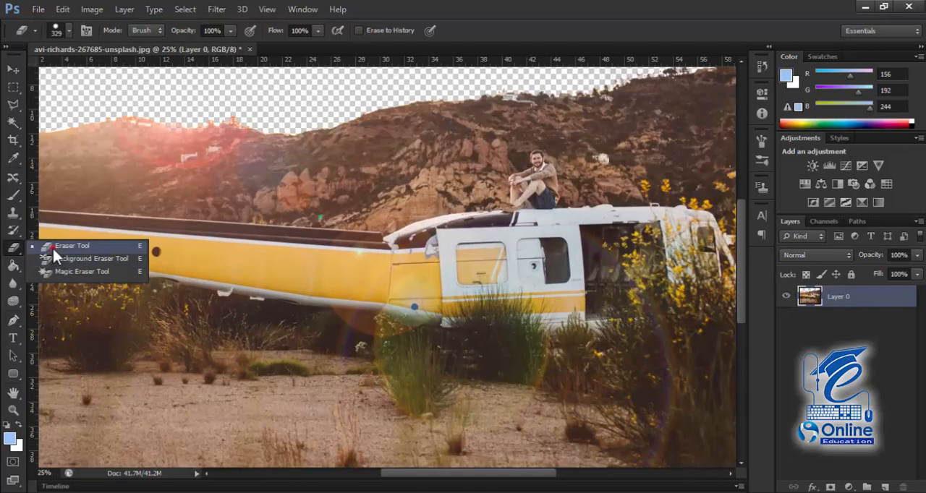
Step: Open the night-sky camp photo brent-cox-455716-unsplash.jpg as a second document
{"action": "left_click", "coordinate": [53, 248]}
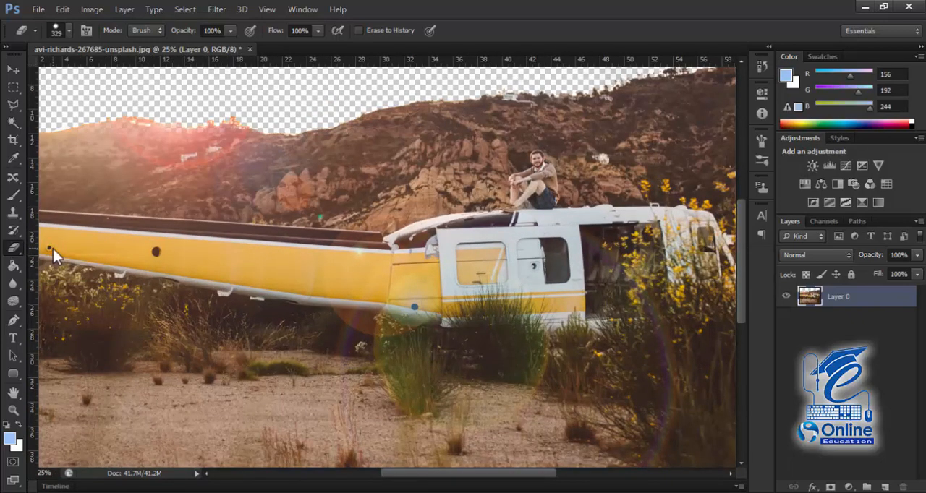
{"action": "key", "text": "ctrl+o"}
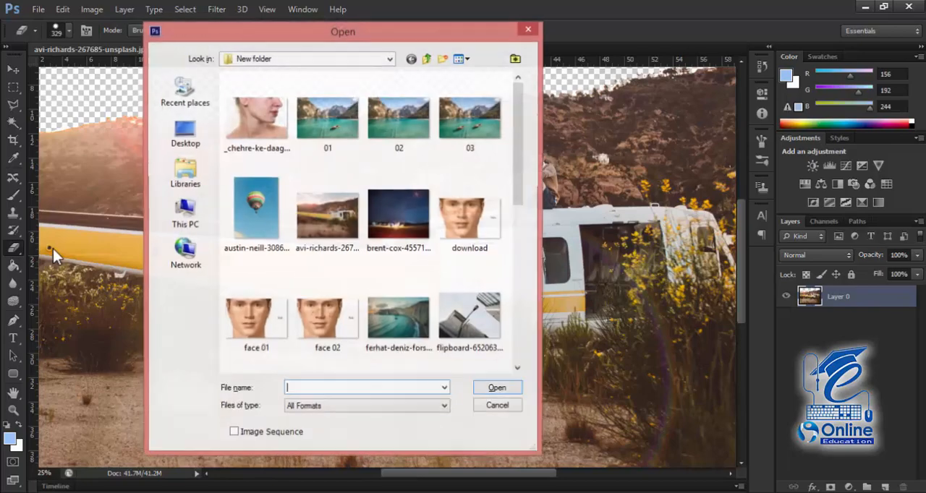
{"action": "left_click", "coordinate": [373, 229]}
{"action": "double_click", "coordinate": [374, 228]}
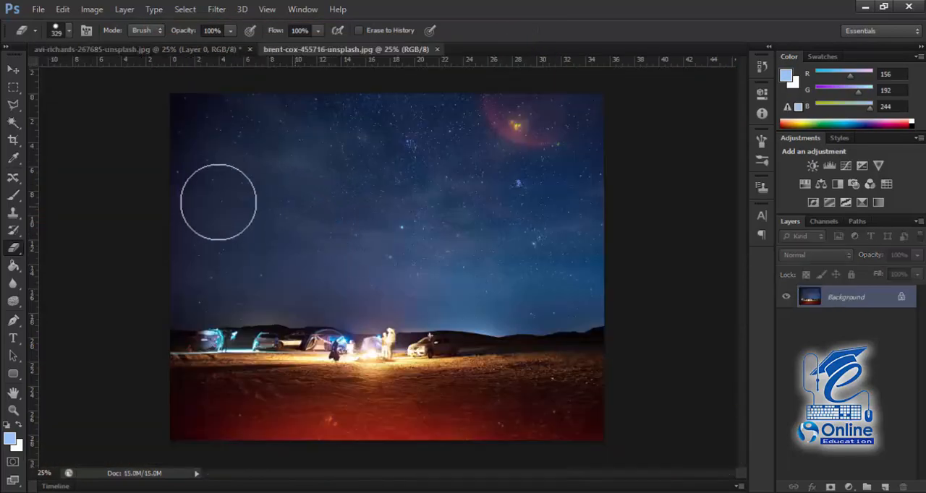
Step: Erase a broad zigzag across the middle of the night sky on the locked Background layer with the Eraser Tool
{"action": "right_click", "coordinate": [18, 244]}
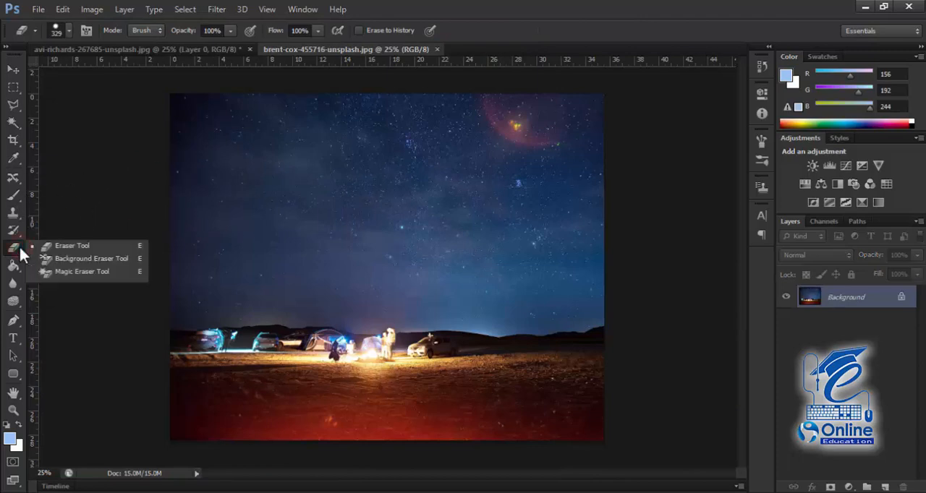
{"action": "left_click", "coordinate": [70, 249]}
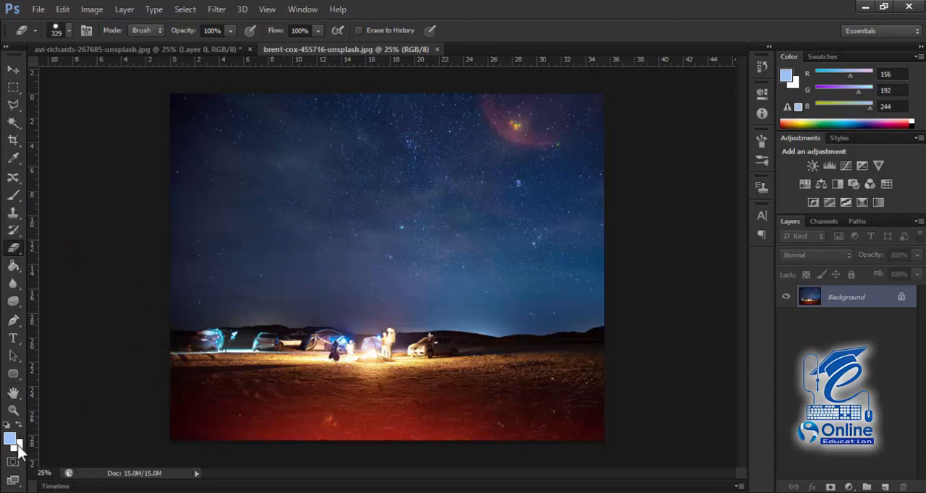
{"action": "mouse_move", "coordinate": [285, 156]}
{"action": "left_mouse_down"}
{"action": "mouse_move", "coordinate": [388, 156]}
{"action": "mouse_move", "coordinate": [297, 203]}
{"action": "mouse_move", "coordinate": [460, 218]}
{"action": "mouse_move", "coordinate": [423, 258]}
{"action": "mouse_move", "coordinate": [423, 297]}
{"action": "mouse_move", "coordinate": [355, 326]}
{"action": "left_mouse_up"}
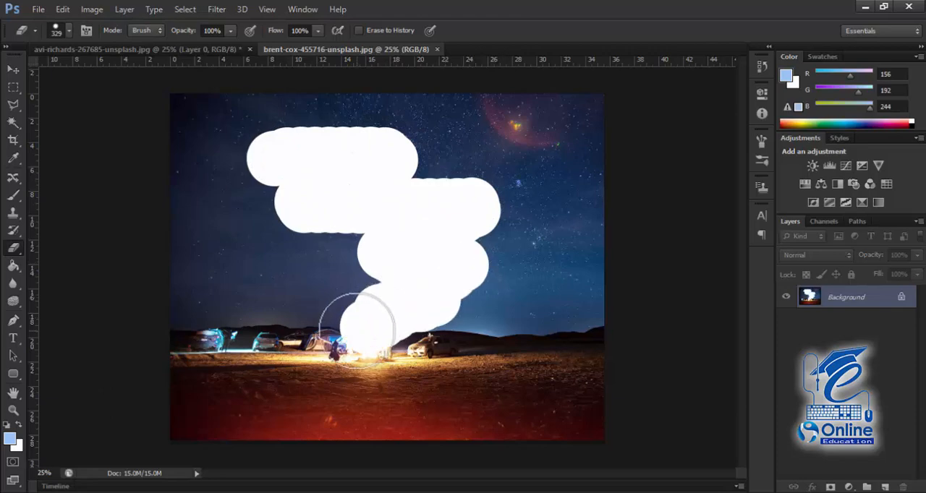
Step: Set the background color to dark red, hex 790d0d
{"action": "left_click", "coordinate": [17, 446]}
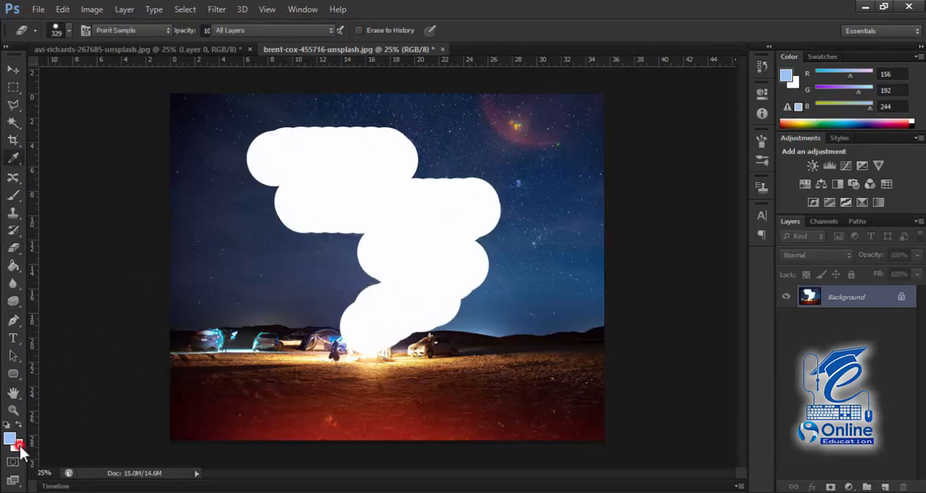
{"action": "left_click_drag", "start_coordinate": [556, 368], "coordinate": [622, 367]}
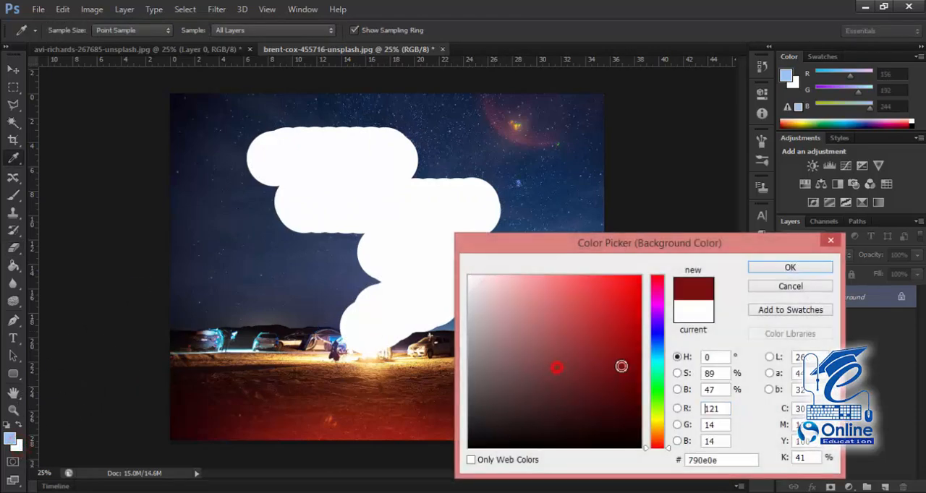
{"action": "left_click", "coordinate": [779, 272]}
Step: Try erasing the sky and ground around the white area with the dark red background color, and undo all the eraser strokes
{"action": "mouse_move", "coordinate": [530, 130]}
{"action": "left_mouse_down"}
{"action": "mouse_move", "coordinate": [583, 186]}
{"action": "mouse_move", "coordinate": [561, 300]}
{"action": "left_mouse_up"}
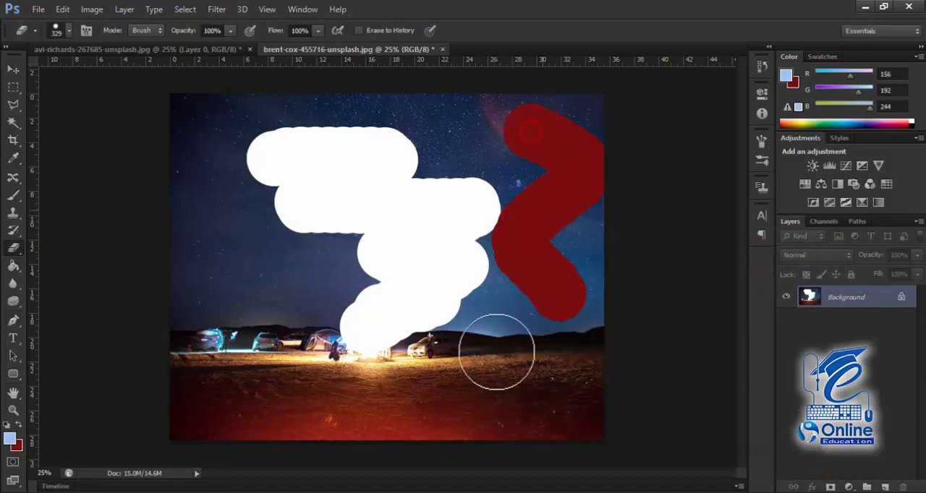
{"action": "mouse_move", "coordinate": [496, 353]}
{"action": "left_mouse_down"}
{"action": "mouse_move", "coordinate": [321, 391]}
{"action": "mouse_move", "coordinate": [246, 142]}
{"action": "mouse_move", "coordinate": [379, 135]}
{"action": "mouse_move", "coordinate": [400, 153]}
{"action": "left_mouse_up"}
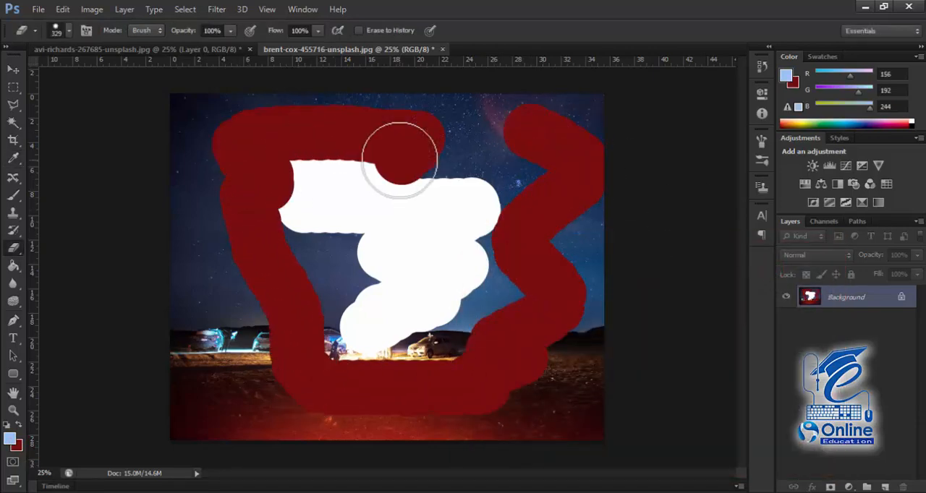
{"action": "key", "text": "ctrl+z"}
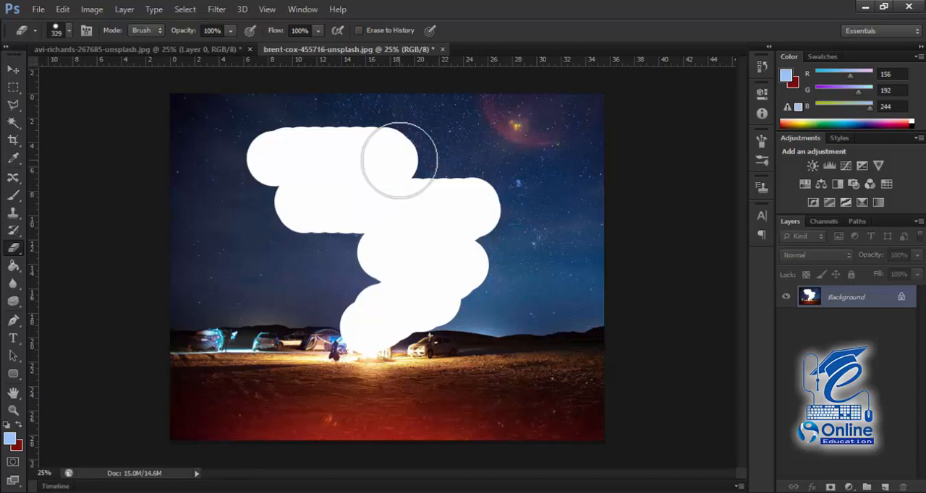
{"action": "key", "text": "ctrl+alt+z"}
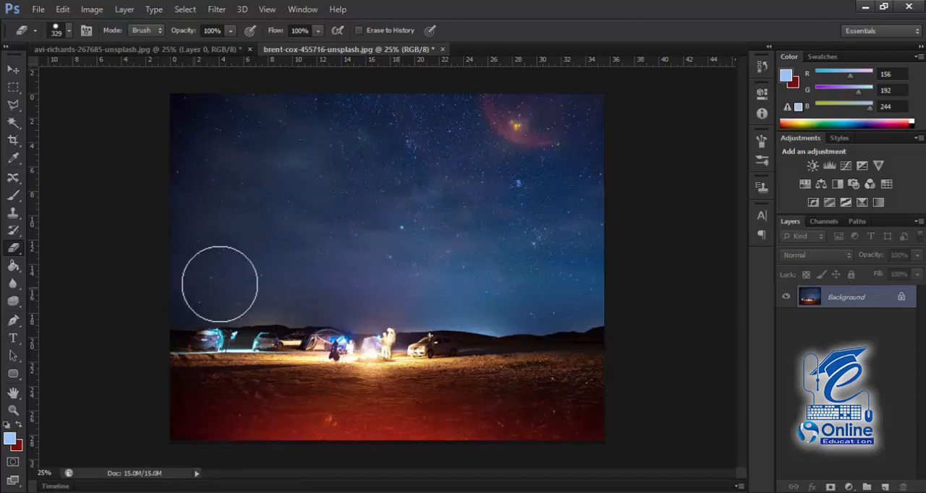
Step: Convert the locked Background to a regular layer named Layer 0, and erase a large part of the sky to transparency
{"action": "double_click", "coordinate": [861, 301]}
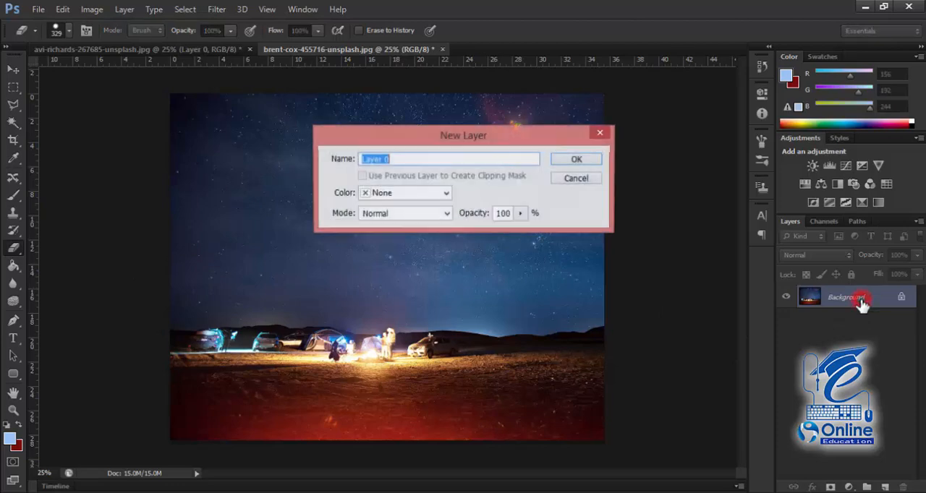
{"action": "left_click", "coordinate": [578, 160]}
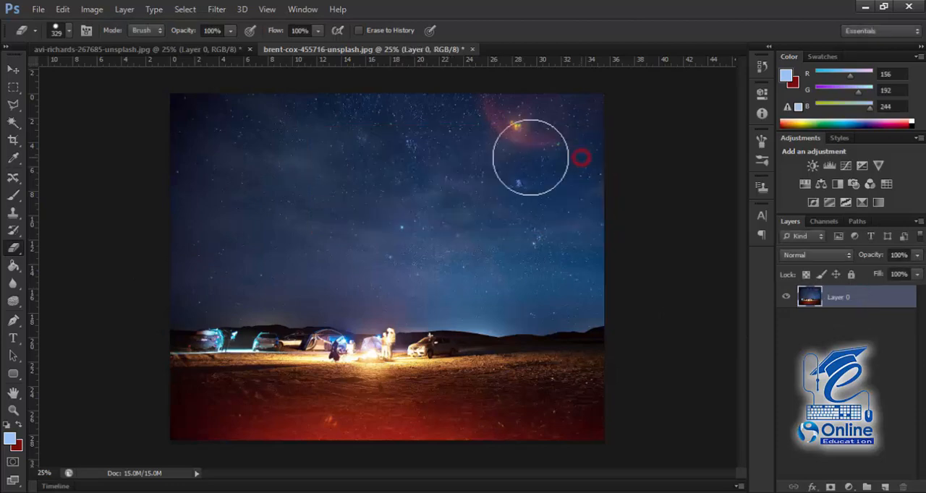
{"action": "right_click", "coordinate": [14, 248]}
{"action": "left_click", "coordinate": [51, 246]}
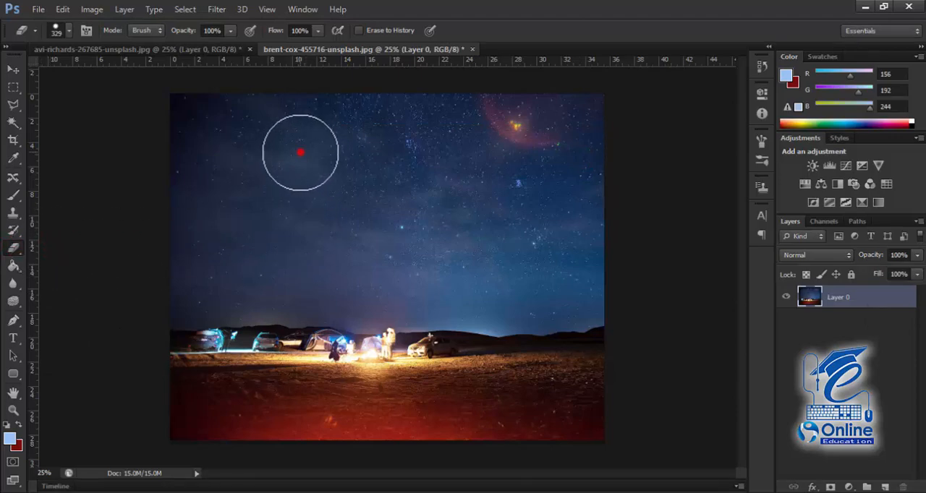
{"action": "mouse_move", "coordinate": [300, 152]}
{"action": "left_mouse_down"}
{"action": "mouse_move", "coordinate": [255, 212]}
{"action": "mouse_move", "coordinate": [275, 189]}
{"action": "mouse_move", "coordinate": [377, 140]}
{"action": "mouse_move", "coordinate": [451, 178]}
{"action": "mouse_move", "coordinate": [241, 199]}
{"action": "mouse_move", "coordinate": [365, 184]}
{"action": "mouse_move", "coordinate": [393, 238]}
{"action": "mouse_move", "coordinate": [302, 251]}
{"action": "mouse_move", "coordinate": [470, 249]}
{"action": "mouse_move", "coordinate": [430, 270]}
{"action": "mouse_move", "coordinate": [345, 278]}
{"action": "mouse_move", "coordinate": [493, 306]}
{"action": "mouse_move", "coordinate": [442, 204]}
{"action": "mouse_move", "coordinate": [354, 170]}
{"action": "mouse_move", "coordinate": [365, 158]}
{"action": "mouse_move", "coordinate": [188, 169]}
{"action": "mouse_move", "coordinate": [222, 160]}
{"action": "left_mouse_up"}
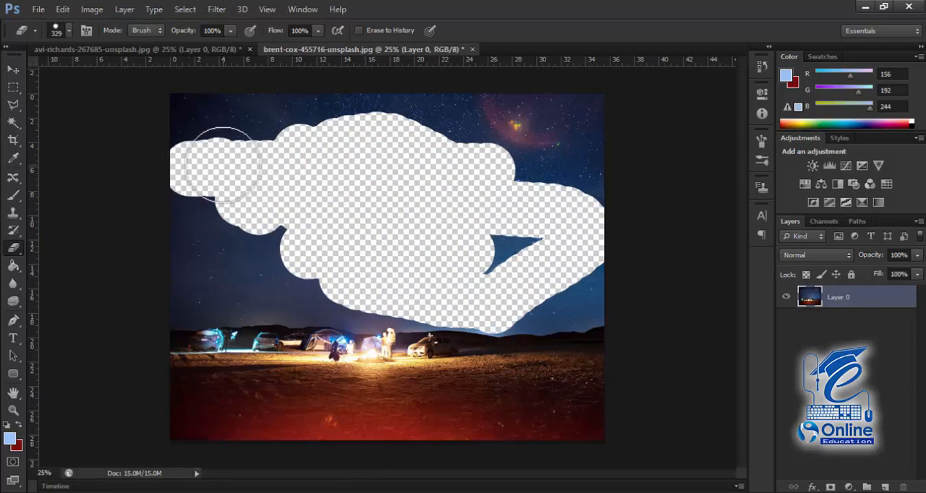
Step: Undo the sky erasure and the conversion of the Background to a regular layer
{"action": "key", "text": "ctrl+z"}
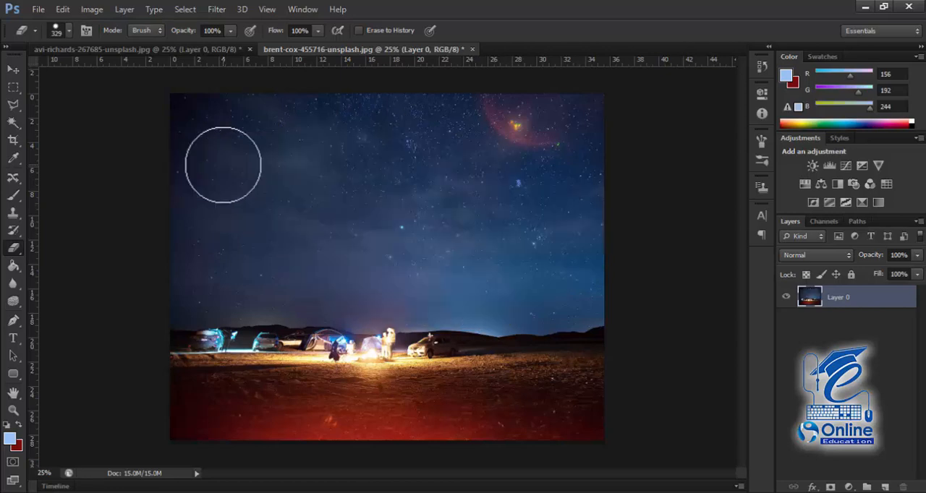
{"action": "key", "text": "ctrl+alt+z"}
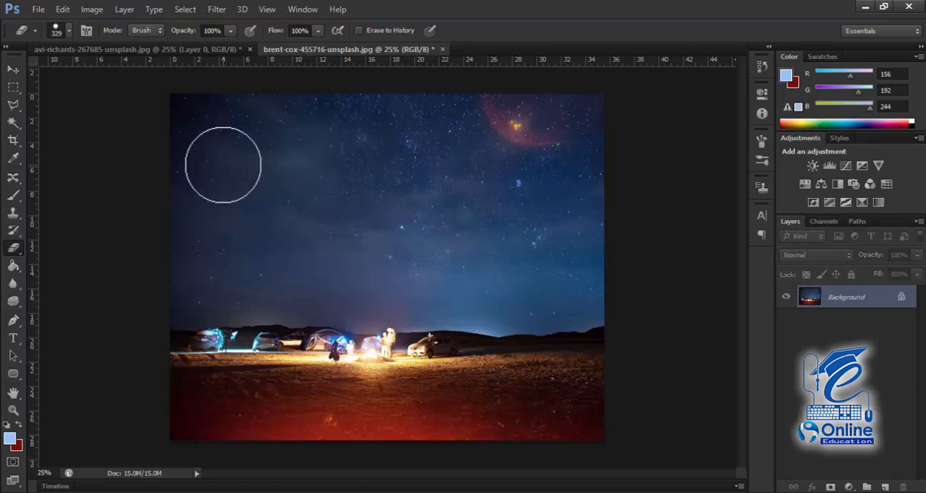
{"action": "right_click", "coordinate": [14, 250]}
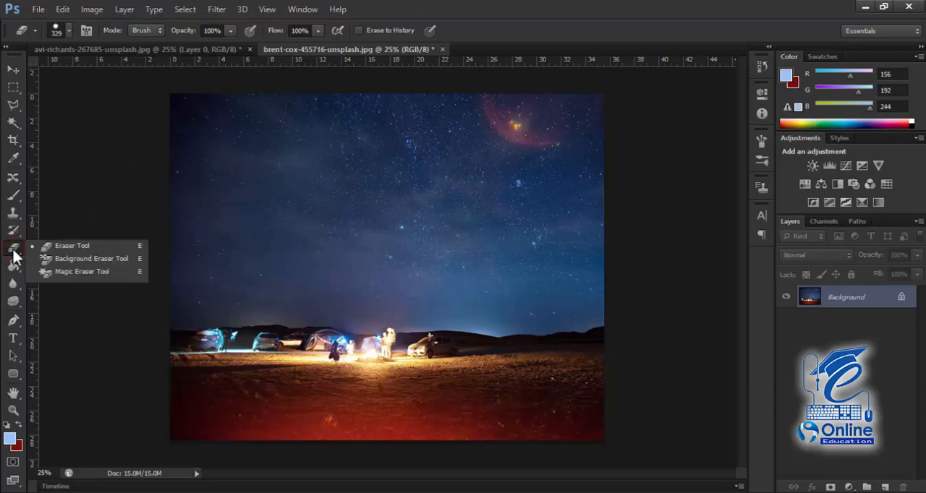
{"action": "left_click", "coordinate": [13, 250]}
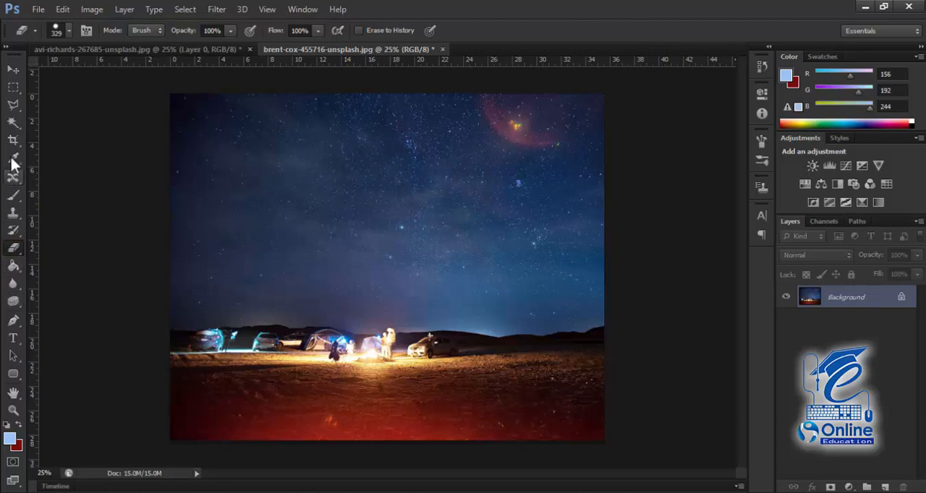
Step: Try painting a light blue zigzag directly on the Background layer with the Brush Tool, and undo it
{"action": "left_click", "coordinate": [14, 196]}
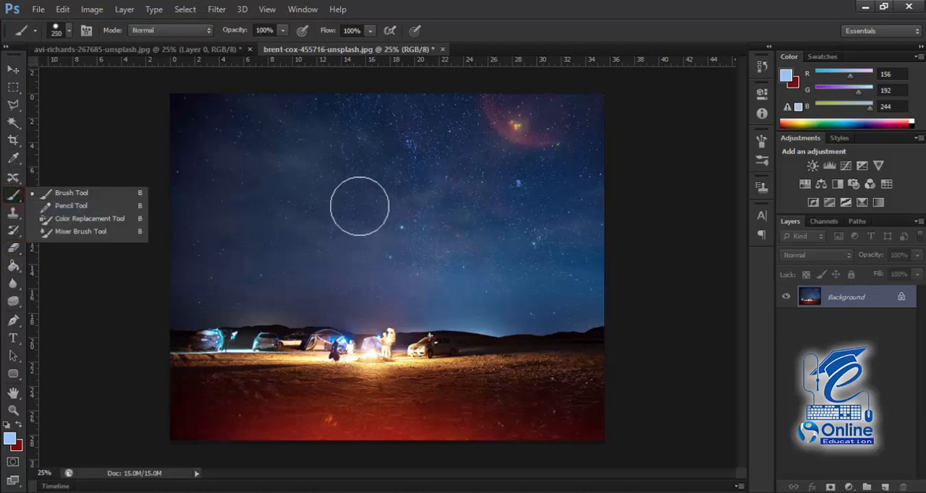
{"action": "left_click", "coordinate": [339, 137]}
{"action": "mouse_move", "coordinate": [344, 138]}
{"action": "left_mouse_down"}
{"action": "mouse_move", "coordinate": [321, 210]}
{"action": "mouse_move", "coordinate": [412, 270]}
{"action": "mouse_move", "coordinate": [372, 333]}
{"action": "mouse_move", "coordinate": [351, 319]}
{"action": "left_mouse_up"}
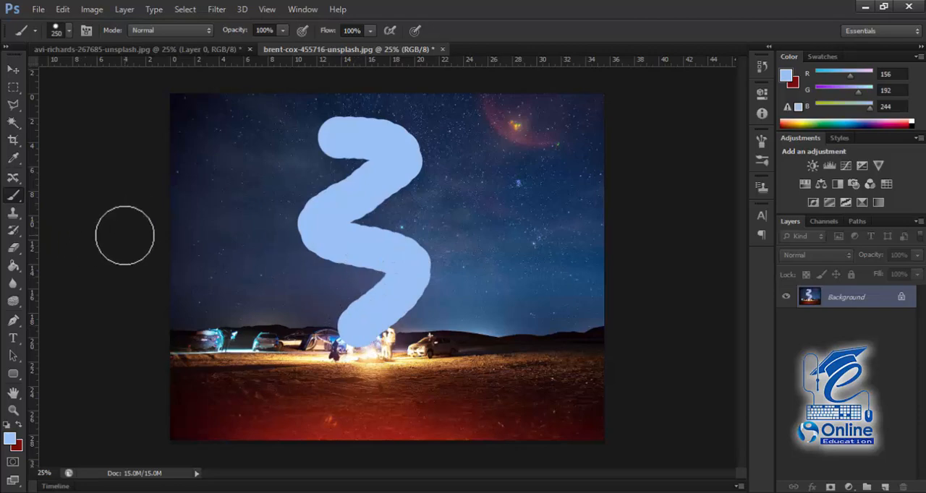
{"action": "key", "text": "ctrl+z"}
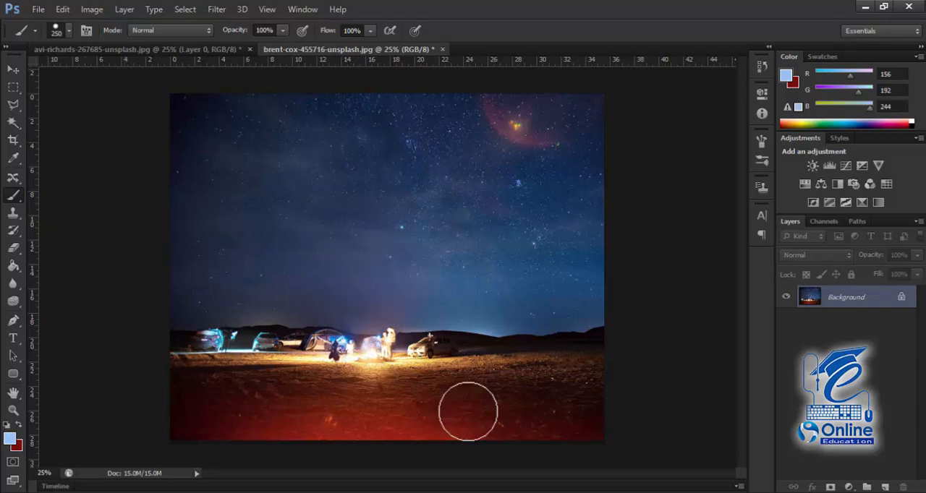
Step: Add a new layer above the Background and paint a light blue zigzag on it from the sky down to the camp
{"action": "left_click", "coordinate": [885, 487]}
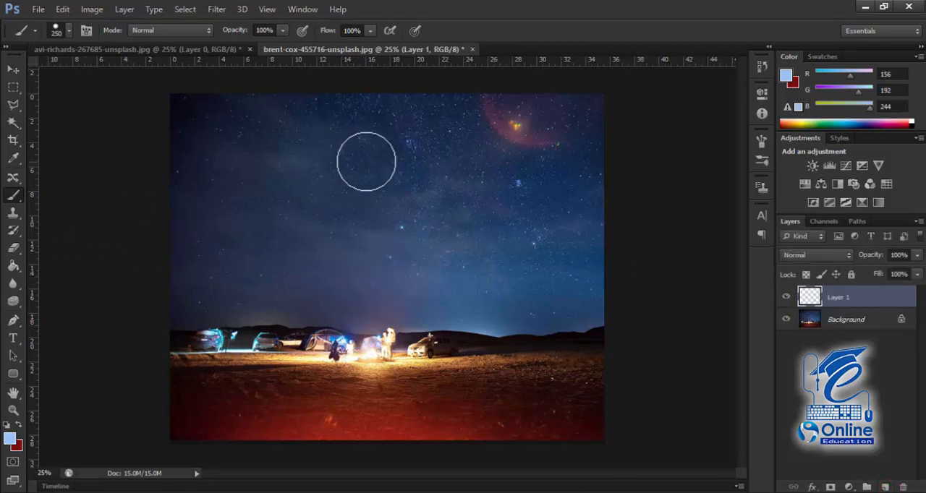
{"action": "mouse_move", "coordinate": [341, 134]}
{"action": "left_mouse_down"}
{"action": "mouse_move", "coordinate": [412, 183]}
{"action": "mouse_move", "coordinate": [337, 285]}
{"action": "mouse_move", "coordinate": [420, 331]}
{"action": "mouse_move", "coordinate": [402, 346]}
{"action": "left_mouse_up"}
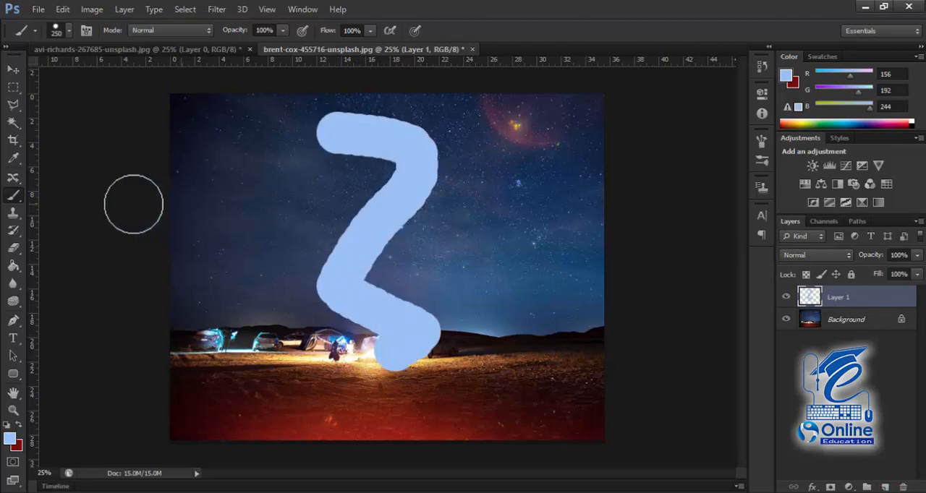
Step: Erase the upper starting end of the light blue zigzag on Layer 1 with the Eraser Tool
{"action": "left_click", "coordinate": [12, 250]}
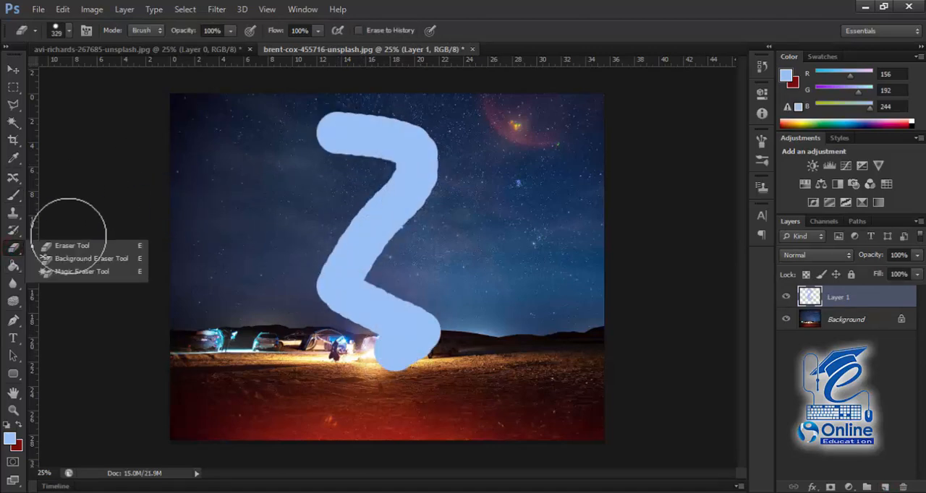
{"action": "left_click", "coordinate": [34, 244]}
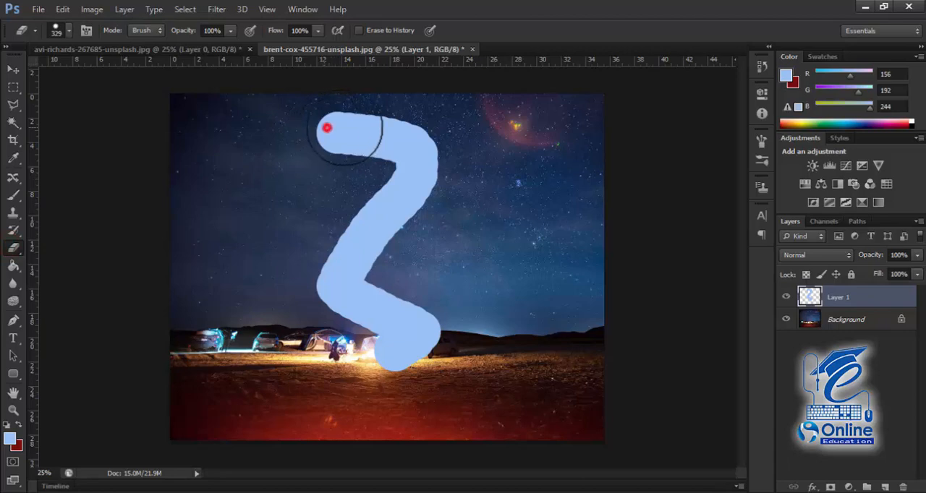
{"action": "left_click_drag", "start_coordinate": [344, 129], "coordinate": [360, 134]}
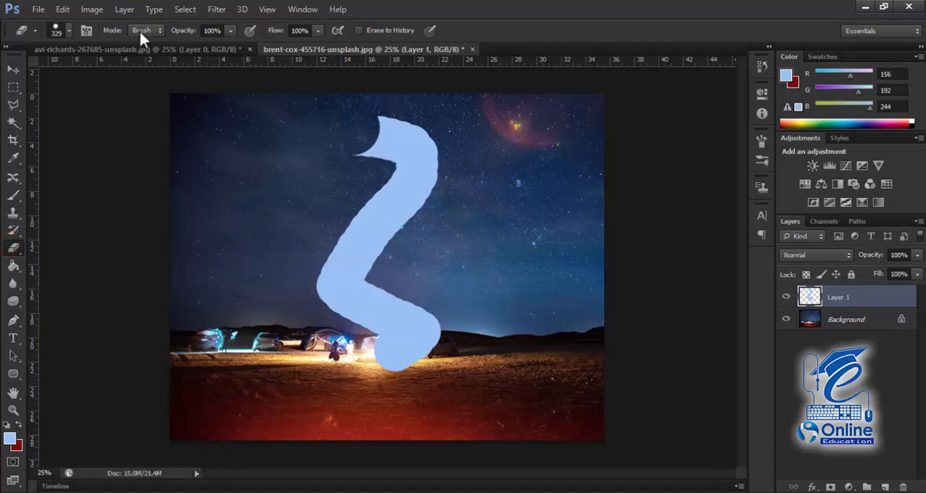
Step: Set the eraser's opacity to 45% and partially erase the upper bend of the light blue zigzag
{"action": "left_click", "coordinate": [229, 31]}
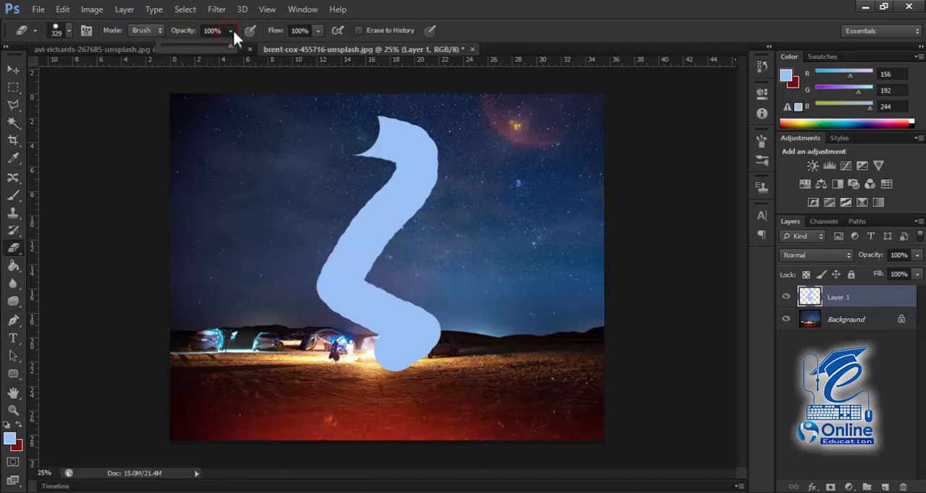
{"action": "left_click", "coordinate": [232, 29]}
{"action": "mouse_move", "coordinate": [379, 123]}
{"action": "left_mouse_down"}
{"action": "mouse_move", "coordinate": [399, 135]}
{"action": "mouse_move", "coordinate": [364, 152]}
{"action": "mouse_move", "coordinate": [408, 159]}
{"action": "mouse_move", "coordinate": [395, 183]}
{"action": "mouse_move", "coordinate": [440, 187]}
{"action": "mouse_move", "coordinate": [446, 150]}
{"action": "mouse_move", "coordinate": [379, 135]}
{"action": "left_mouse_up"}
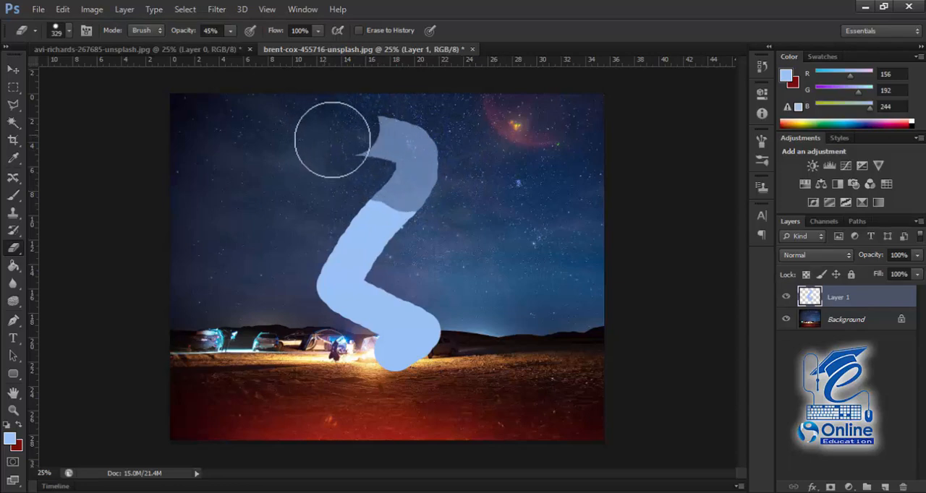
Step: Partially erase more of the light blue zigzag toward its lower end, setting the eraser's flow to 54%
{"action": "mouse_move", "coordinate": [351, 144]}
{"action": "left_mouse_down"}
{"action": "mouse_move", "coordinate": [366, 124]}
{"action": "mouse_move", "coordinate": [394, 161]}
{"action": "mouse_move", "coordinate": [339, 157]}
{"action": "left_mouse_up"}
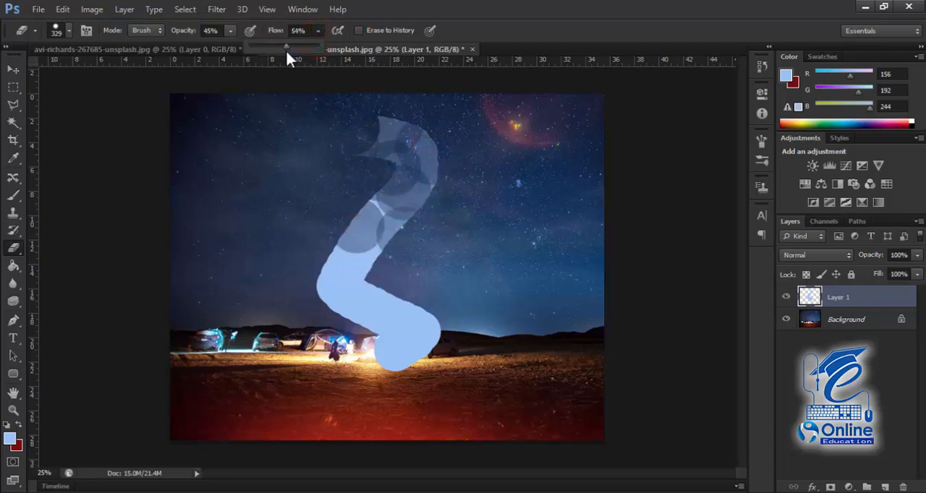
{"action": "mouse_move", "coordinate": [351, 266]}
{"action": "left_mouse_down"}
{"action": "mouse_move", "coordinate": [419, 319]}
{"action": "mouse_move", "coordinate": [424, 350]}
{"action": "mouse_move", "coordinate": [390, 365]}
{"action": "mouse_move", "coordinate": [370, 302]}
{"action": "mouse_move", "coordinate": [366, 326]}
{"action": "mouse_move", "coordinate": [389, 337]}
{"action": "mouse_move", "coordinate": [351, 246]}
{"action": "mouse_move", "coordinate": [407, 192]}
{"action": "mouse_move", "coordinate": [445, 119]}
{"action": "mouse_move", "coordinate": [381, 144]}
{"action": "mouse_move", "coordinate": [407, 198]}
{"action": "left_mouse_up"}
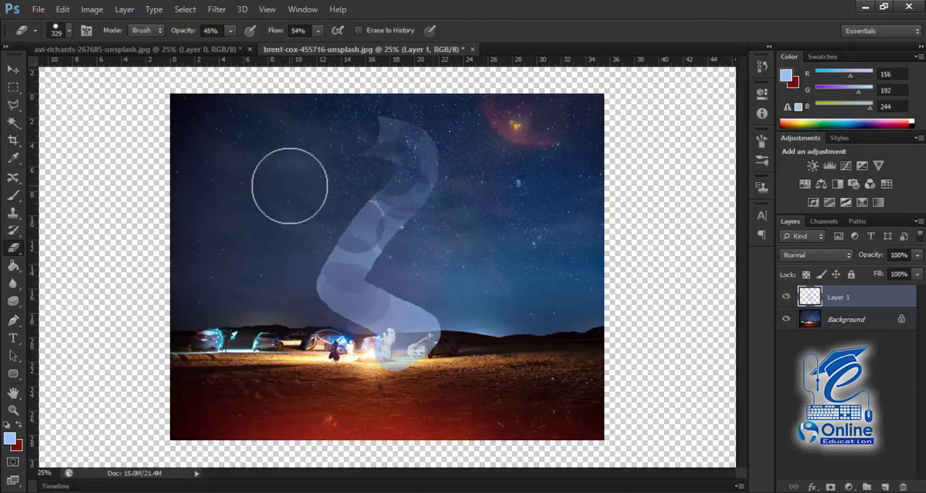
Step: Undo all the eraser strokes and the light blue zigzag itself, leaving Layer 1 empty
{"action": "key", "text": "ctrl+alt+z"}
{"action": "key", "text": "ctrl+alt+z"}
{"action": "key", "text": "ctrl+alt+z"}
{"action": "key", "text": "ctrl+alt+z"}
{"action": "key", "text": "ctrl+alt+z"}
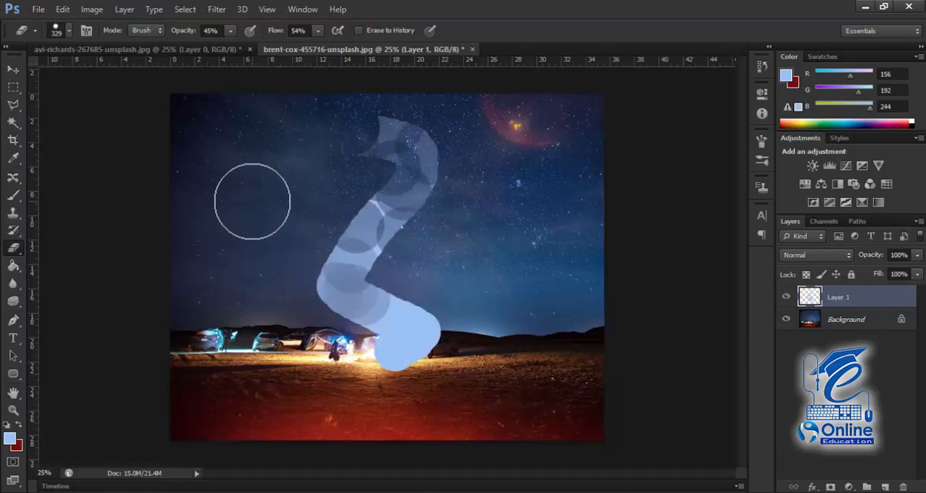
{"action": "key", "text": "ctrl+alt+z"}
{"action": "key", "text": "ctrl+alt+z"}
{"action": "key", "text": "ctrl+alt+z"}
{"action": "key", "text": "ctrl+alt+z"}
{"action": "key", "text": "ctrl+alt+z"}
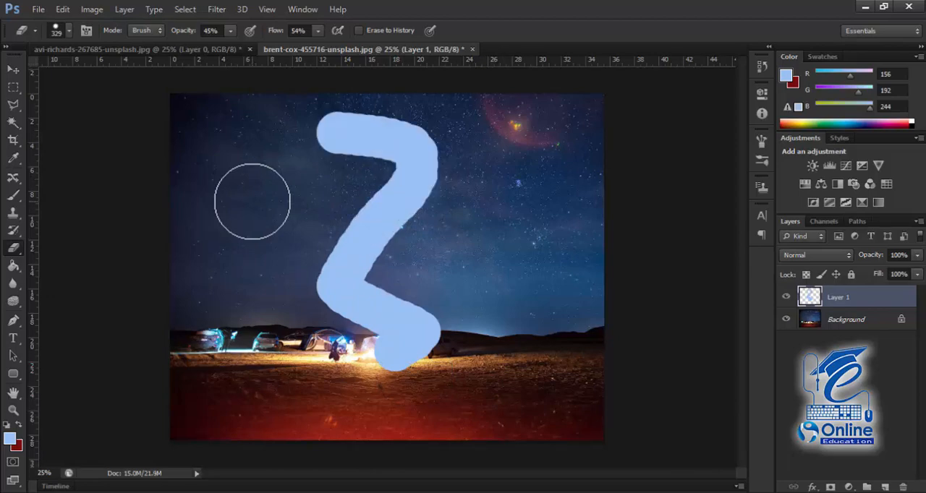
{"action": "key", "text": "ctrl+alt+z"}
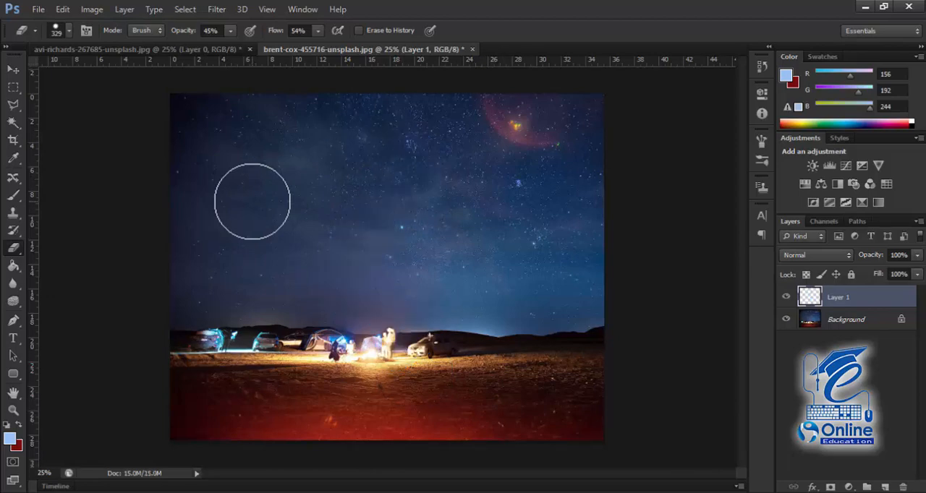
Step: Choose the Background Eraser Tool and switch to the avi-richards-267685-unsplash.jpg document
{"action": "left_click", "coordinate": [13, 253]}
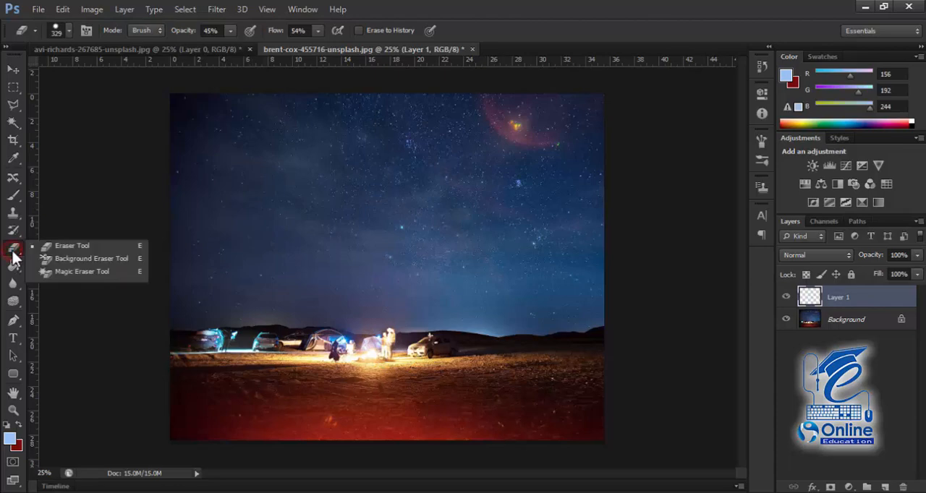
{"action": "left_click", "coordinate": [92, 260]}
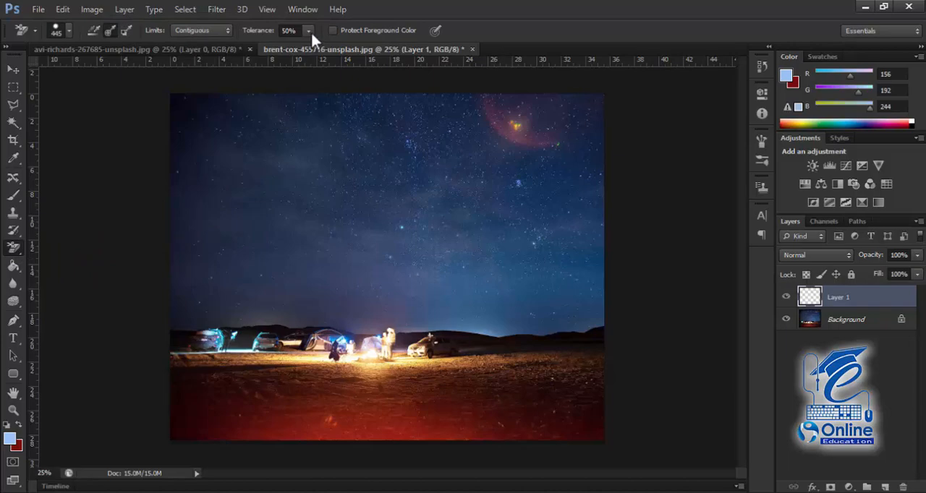
{"action": "key", "text": "ctrl+Tab"}
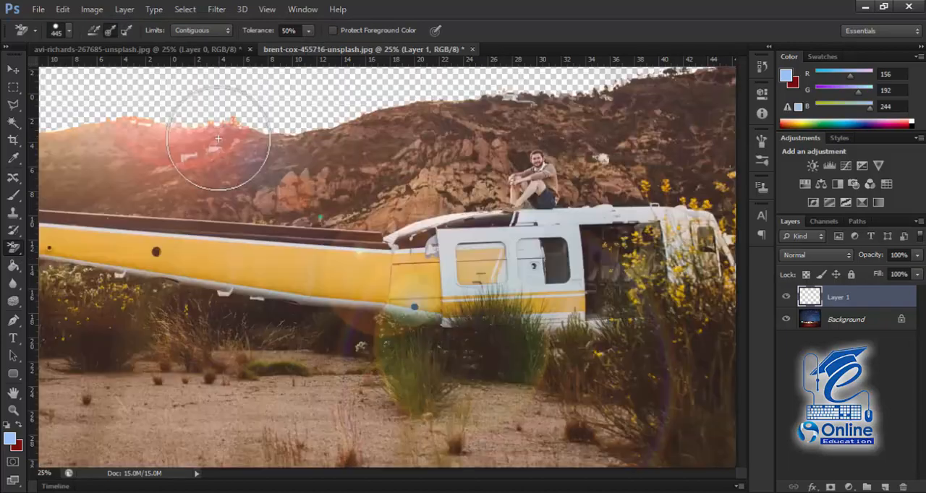
Step: Undo the sky removal in the helicopter photo back to the original locked Background layer
{"action": "left_click_drag", "start_coordinate": [266, 137], "coordinate": [263, 259]}
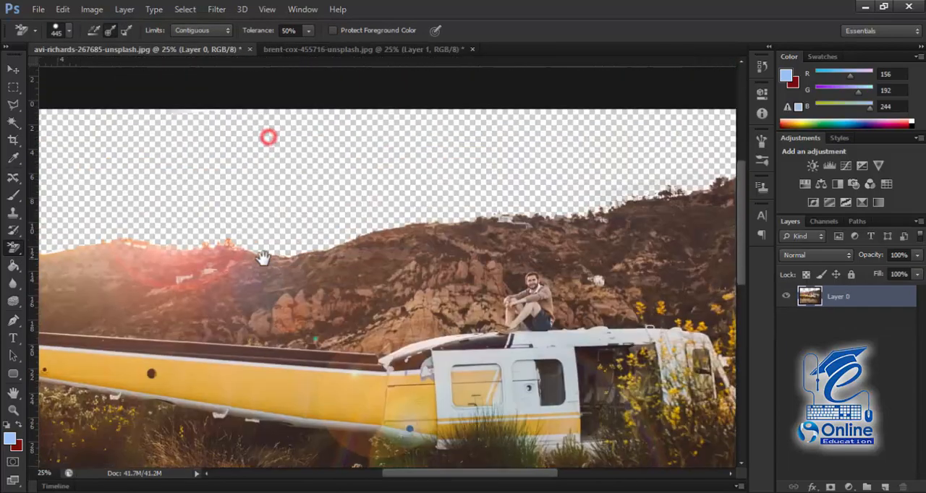
{"action": "key", "text": "ctrl+minus"}
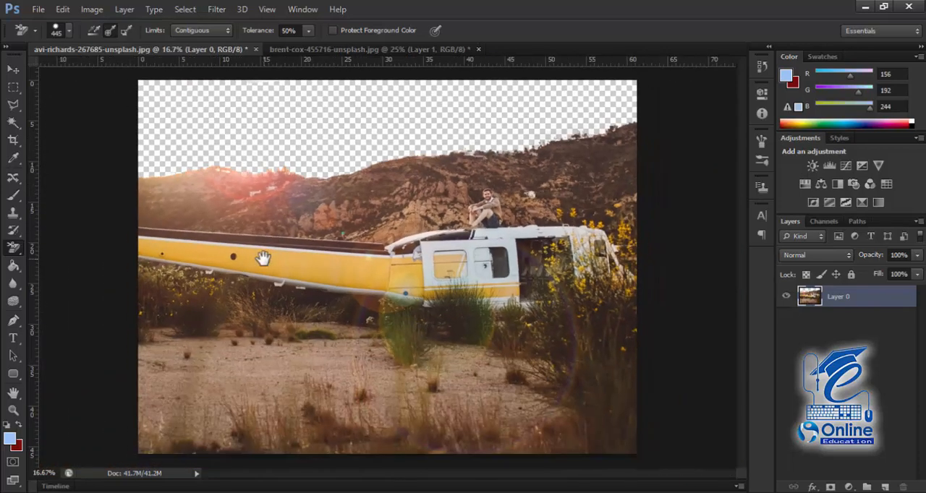
{"action": "key", "text": "ctrl+alt+z"}
{"action": "key", "text": "ctrl+alt+z"}
{"action": "key", "text": "ctrl+alt+z"}
{"action": "key", "text": "ctrl+alt+z"}
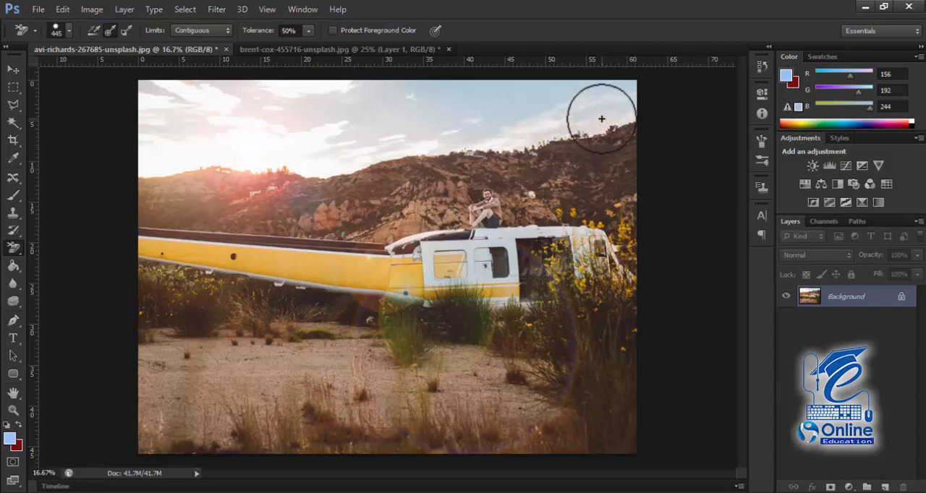
Step: Set the Background Eraser's tolerance to 87%, try erasing the sky along the hill ridge, and undo the stroke
{"action": "key", "text": "ctrl+plus"}
{"action": "key", "text": "ctrl+plus"}
{"action": "left_click_drag", "start_coordinate": [577, 142], "coordinate": [334, 420]}
{"action": "left_click_drag", "start_coordinate": [623, 182], "coordinate": [516, 182]}
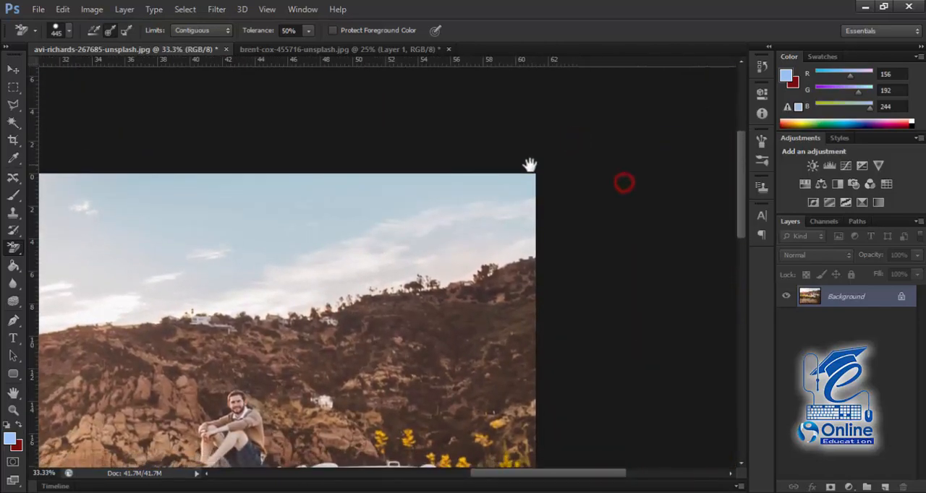
{"action": "left_click", "coordinate": [307, 31]}
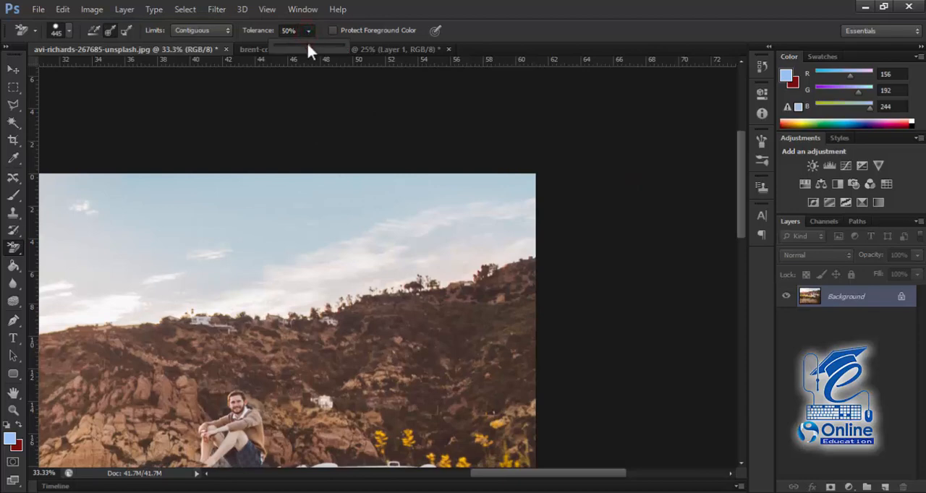
{"action": "left_click_drag", "start_coordinate": [310, 45], "coordinate": [333, 46]}
{"action": "left_click", "coordinate": [494, 234]}
{"action": "mouse_move", "coordinate": [496, 234]}
{"action": "left_mouse_down"}
{"action": "mouse_move", "coordinate": [324, 279]}
{"action": "mouse_move", "coordinate": [217, 281]}
{"action": "left_mouse_up"}
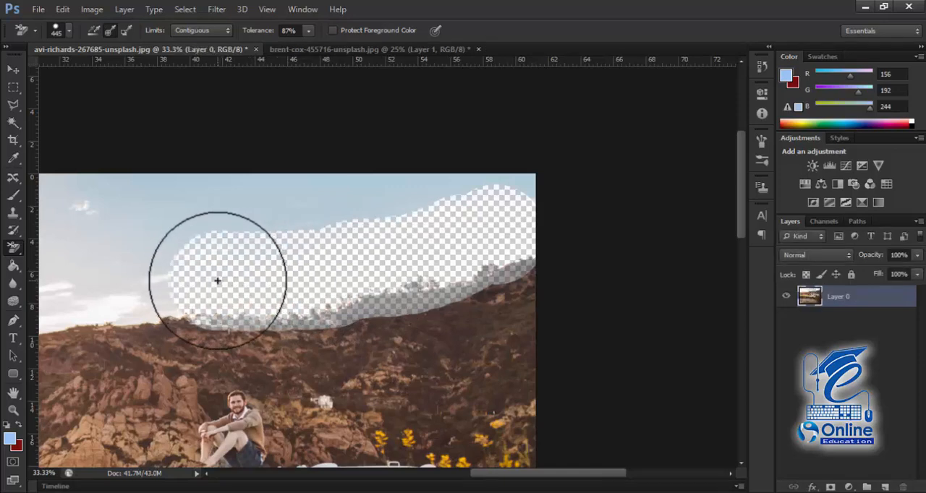
{"action": "key", "text": "ctrl+z"}
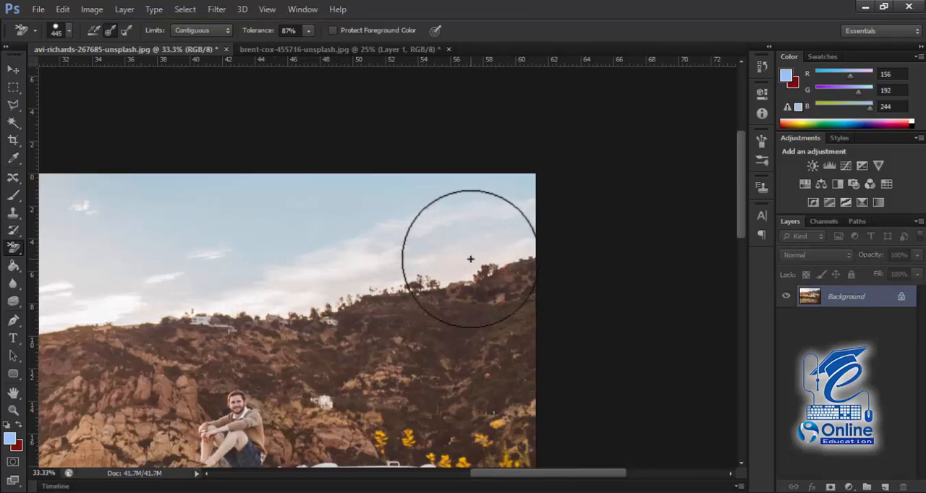
Step: Lower the Background Eraser's tolerance to 26%, try erasing the sky along the ridge, and undo the strokes
{"action": "left_click", "coordinate": [307, 31]}
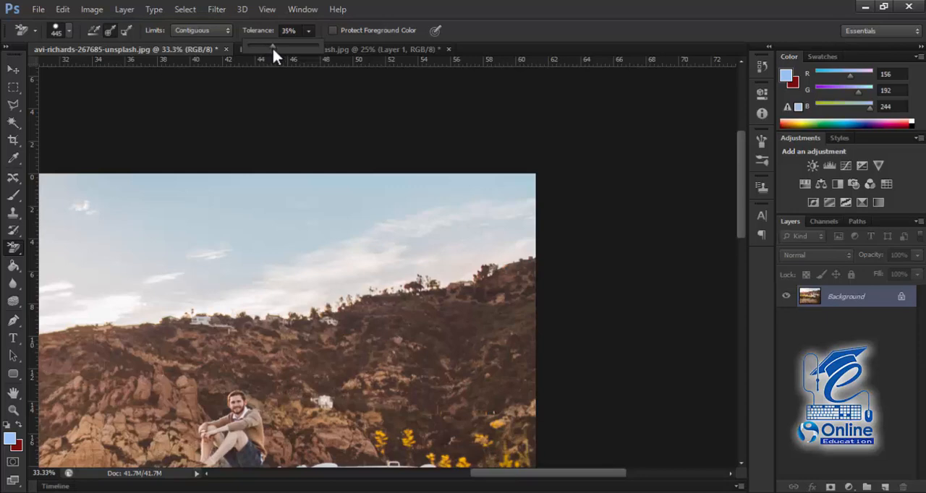
{"action": "left_click_drag", "start_coordinate": [273, 48], "coordinate": [265, 48]}
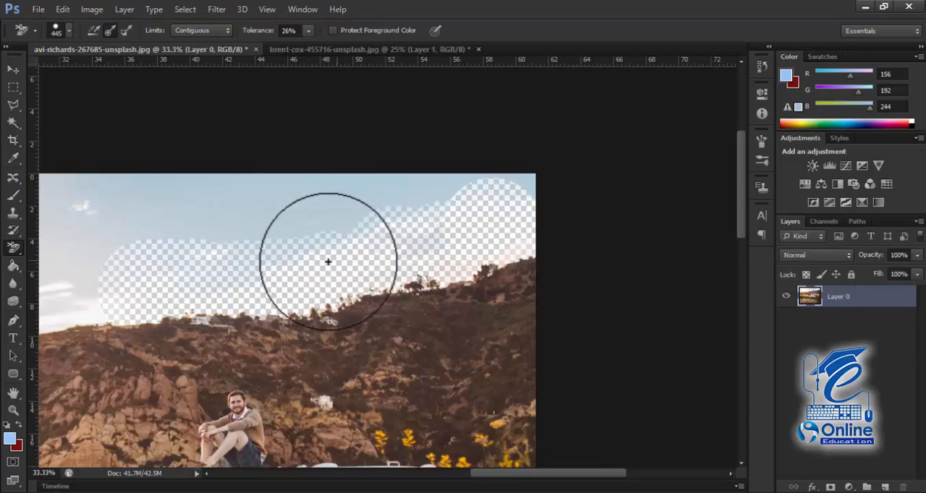
{"action": "key", "text": "ctrl+alt+z"}
{"action": "key", "text": "ctrl+alt+z"}
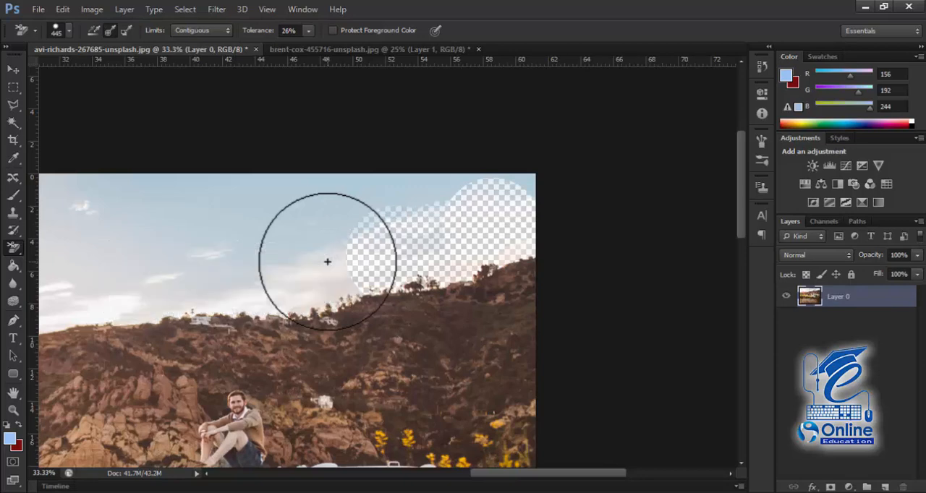
{"action": "key", "text": "ctrl+alt+z"}
{"action": "key", "text": "ctrl+alt+z"}
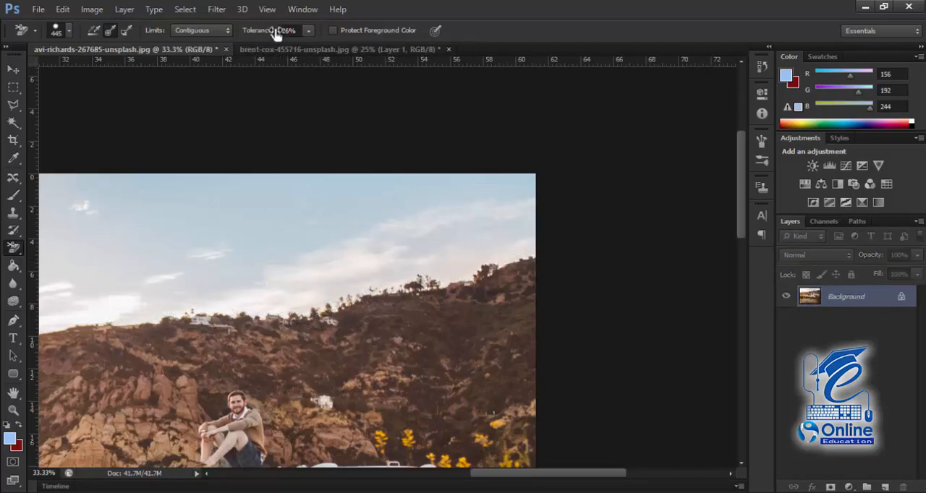
Step: Set the Background Eraser's tolerance to 50%
{"action": "left_click", "coordinate": [309, 30]}
{"action": "left_click_drag", "start_coordinate": [320, 45], "coordinate": [325, 46]}
{"action": "left_click", "coordinate": [519, 242]}
{"action": "key", "text": "ctrl+minus"}
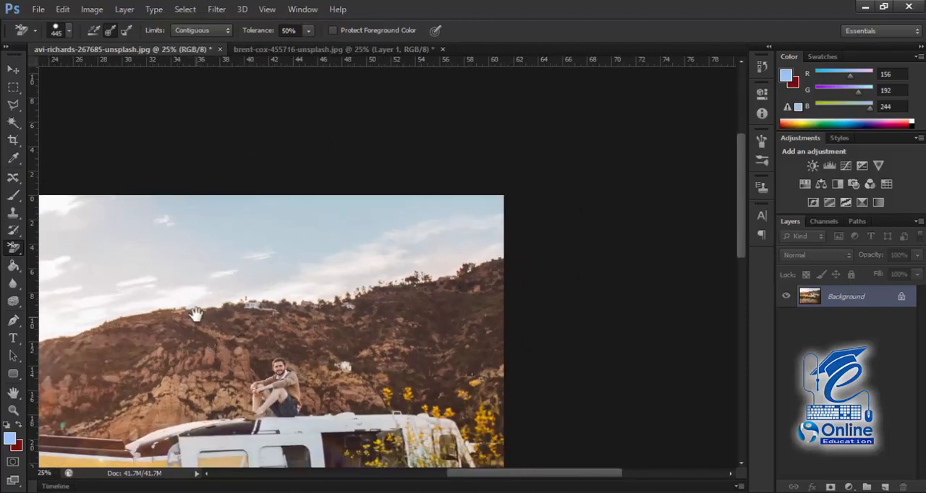
{"action": "left_click_drag", "start_coordinate": [199, 312], "coordinate": [405, 243]}
{"action": "right_click", "coordinate": [15, 248]}
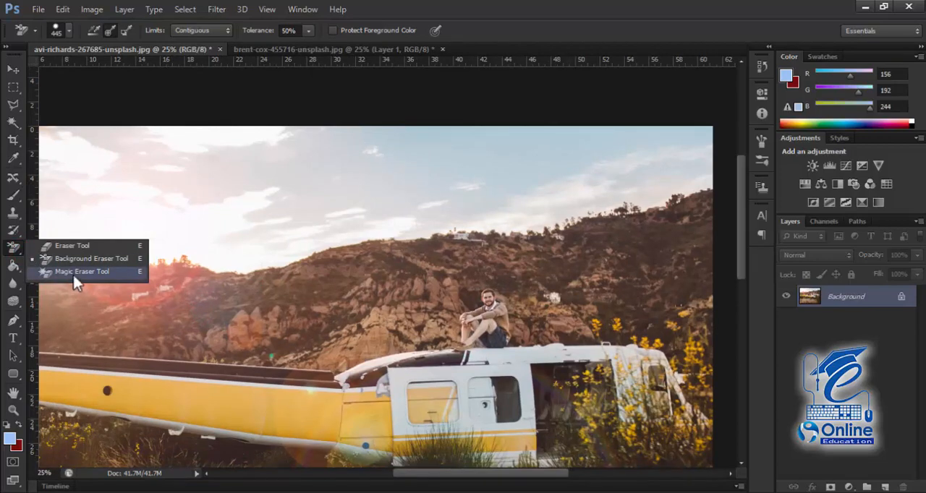
{"action": "left_click", "coordinate": [14, 197]}
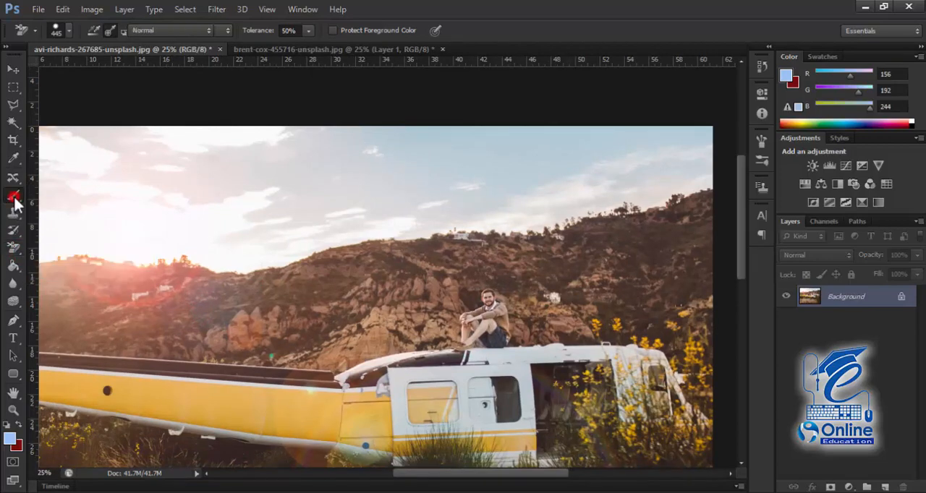
{"action": "right_click", "coordinate": [14, 197]}
{"action": "left_click", "coordinate": [13, 123]}
{"action": "right_click", "coordinate": [15, 124]}
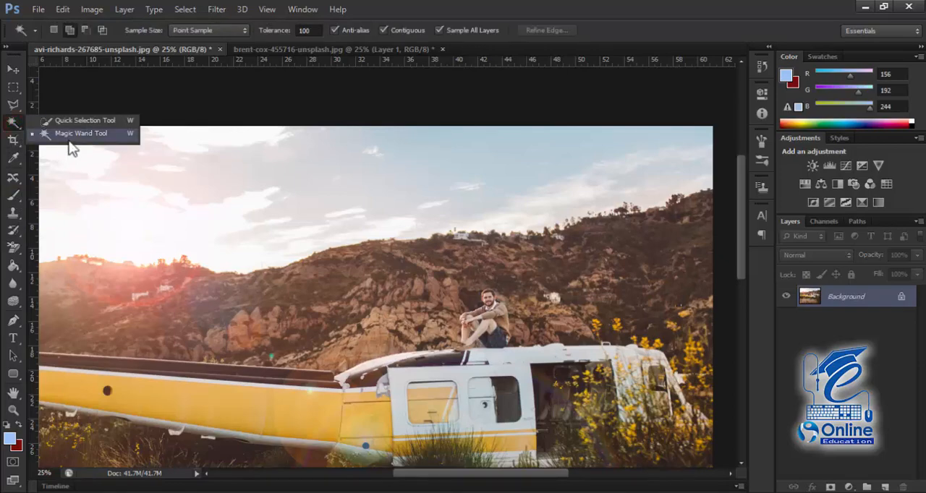
{"action": "left_click", "coordinate": [14, 123]}
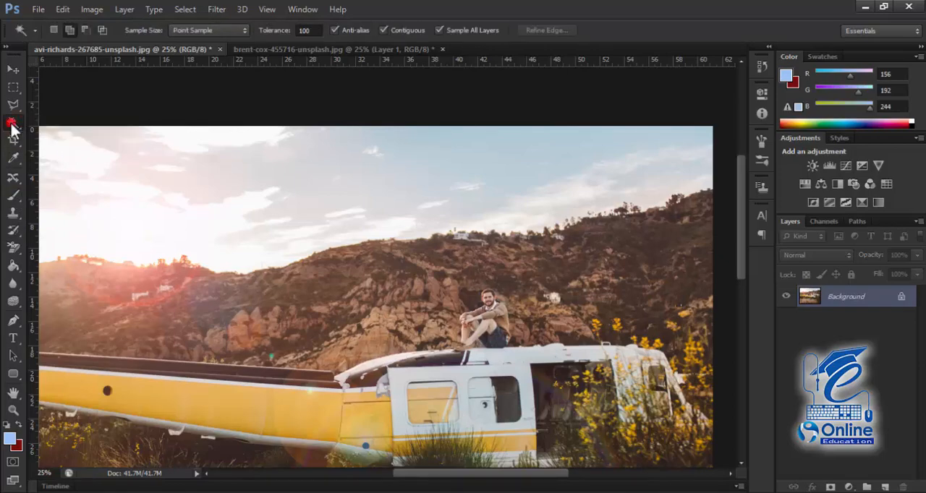
Step: Activate the Magic Eraser Tool
{"action": "left_click", "coordinate": [15, 252]}
{"action": "right_click", "coordinate": [14, 252]}
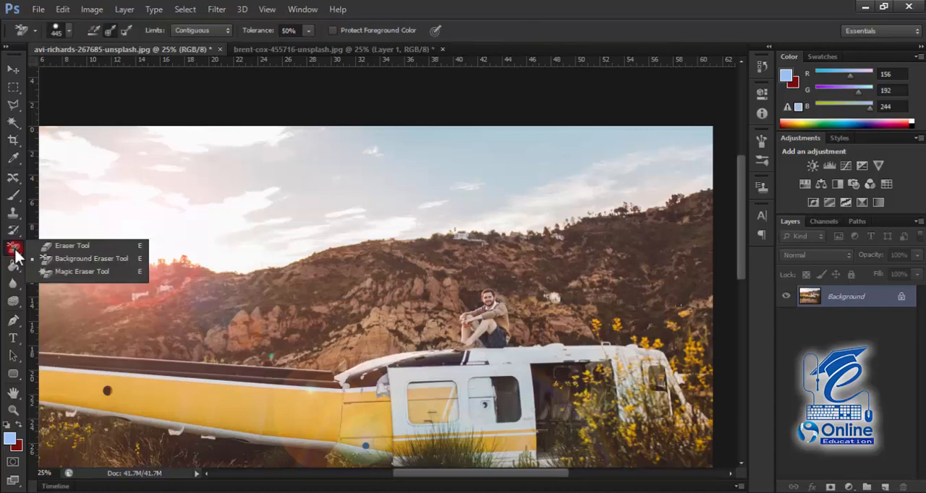
{"action": "left_click", "coordinate": [60, 272]}
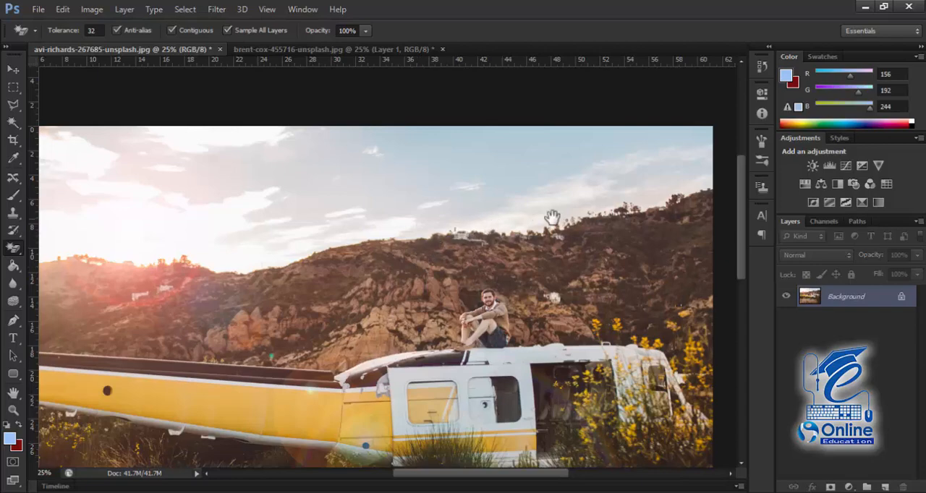
Step: Turn off Sample All Layers, try erasing the upper blue sky with the Magic Eraser at tolerance 32, and undo it
{"action": "left_click_drag", "start_coordinate": [496, 224], "coordinate": [551, 241]}
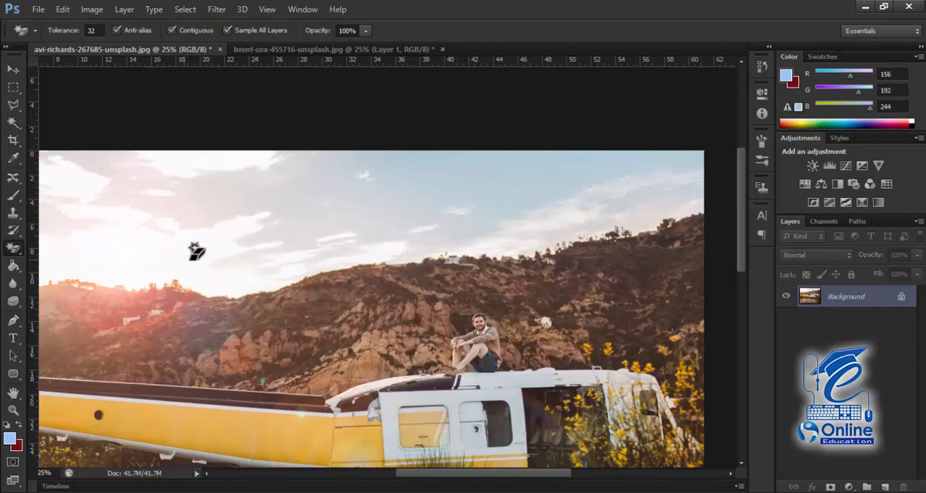
{"action": "left_click_drag", "start_coordinate": [277, 248], "coordinate": [409, 238]}
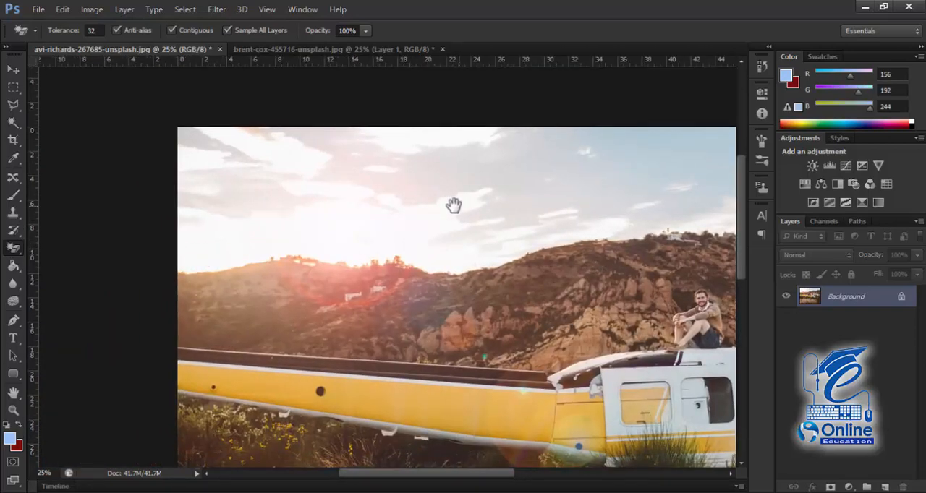
{"action": "right_click", "coordinate": [325, 212]}
{"action": "left_click", "coordinate": [477, 205]}
{"action": "left_click_drag", "start_coordinate": [490, 205], "coordinate": [266, 206]}
{"action": "left_click_drag", "start_coordinate": [441, 200], "coordinate": [381, 198]}
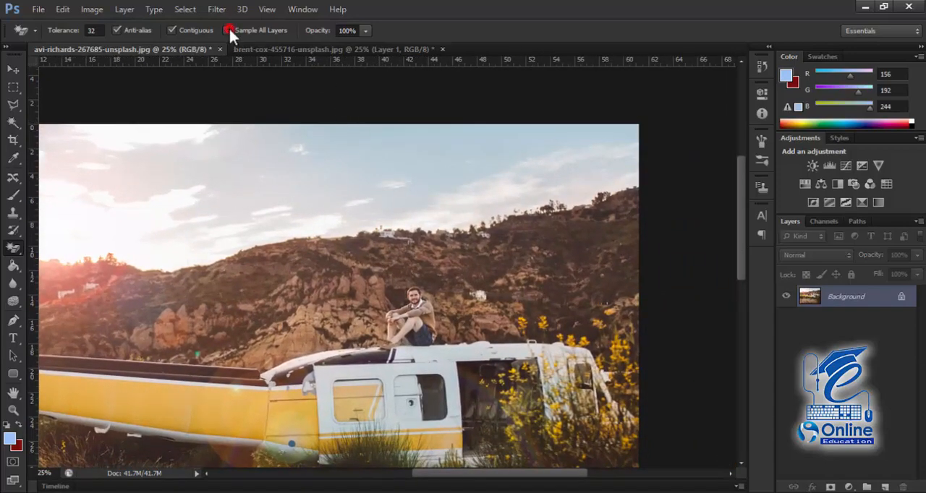
{"action": "left_click", "coordinate": [15, 251]}
{"action": "left_click", "coordinate": [55, 271]}
{"action": "left_click", "coordinate": [477, 140]}
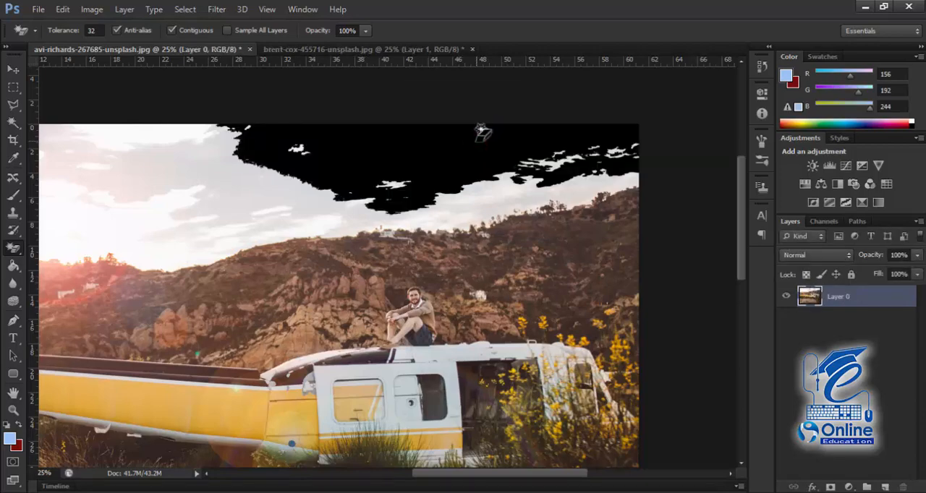
{"action": "key", "text": "ctrl+z"}
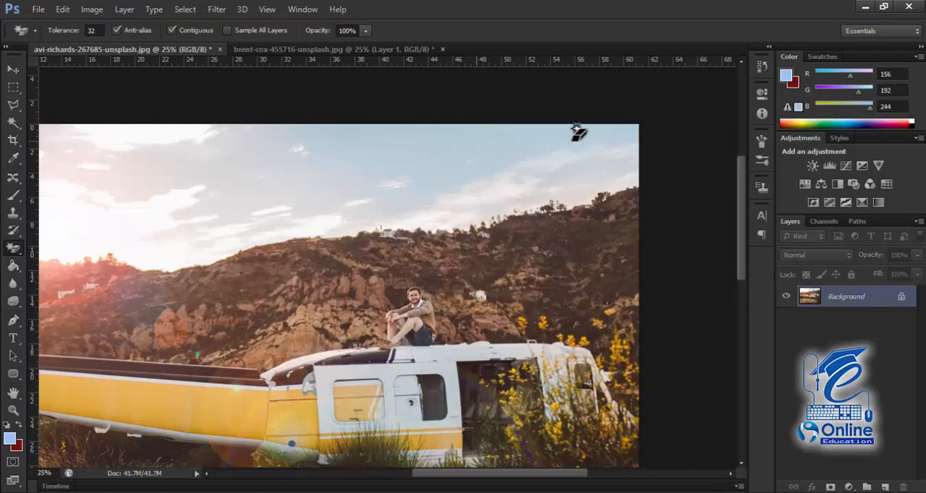
Step: Convert the locked Background into a regular layer and turn on Sample All Layers for the Magic Eraser
{"action": "double_click", "coordinate": [847, 296]}
{"action": "key", "text": "Return"}
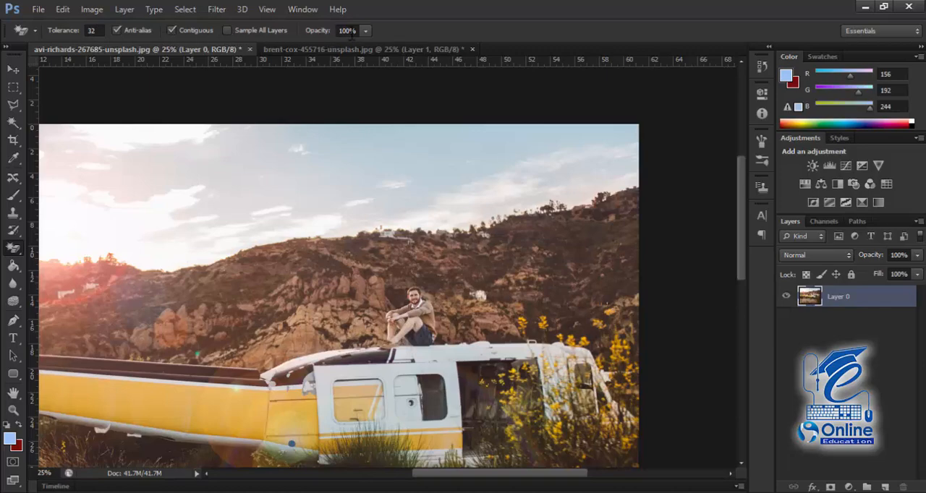
{"action": "left_click", "coordinate": [365, 31]}
{"action": "left_click", "coordinate": [365, 31]}
{"action": "left_click", "coordinate": [227, 30]}
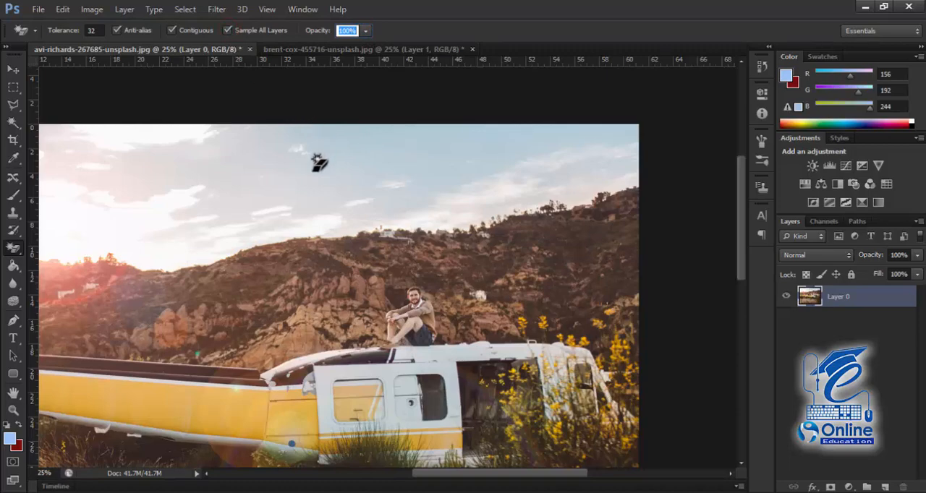
Step: Turn off Sample All Layers, erase the upper blue sky with the Magic Eraser, and undo the erasing
{"action": "left_click", "coordinate": [268, 192]}
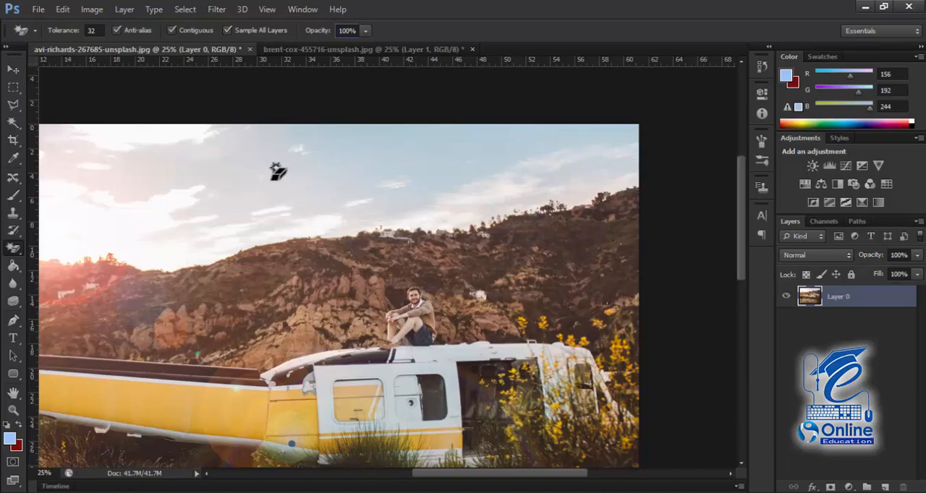
{"action": "mouse_move", "coordinate": [256, 182]}
{"action": "left_mouse_down"}
{"action": "mouse_move", "coordinate": [437, 176]}
{"action": "mouse_move", "coordinate": [226, 153]}
{"action": "left_mouse_up"}
{"action": "left_click_drag", "start_coordinate": [243, 114], "coordinate": [240, 155]}
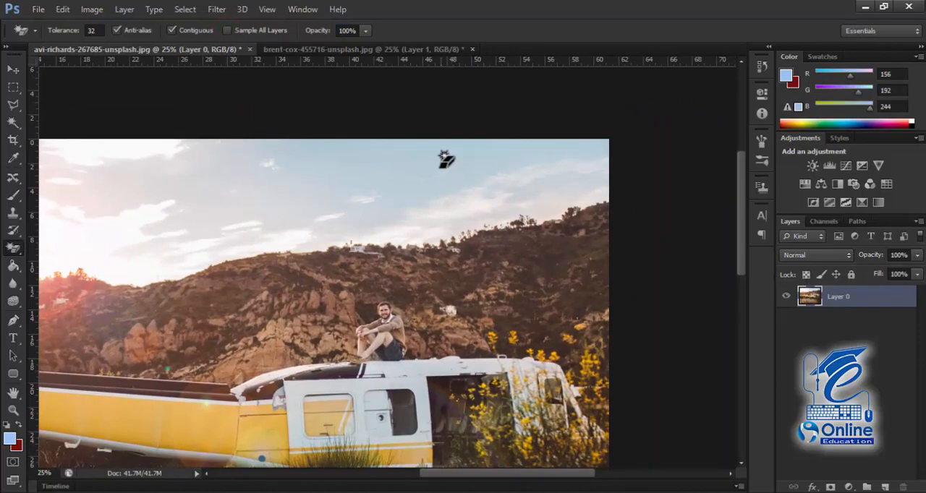
{"action": "left_click", "coordinate": [368, 156]}
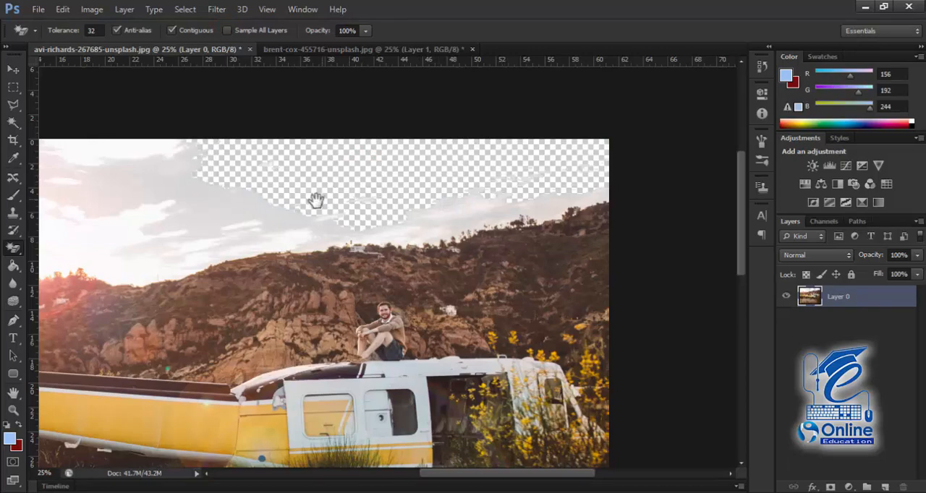
{"action": "left_click_drag", "start_coordinate": [317, 200], "coordinate": [413, 166]}
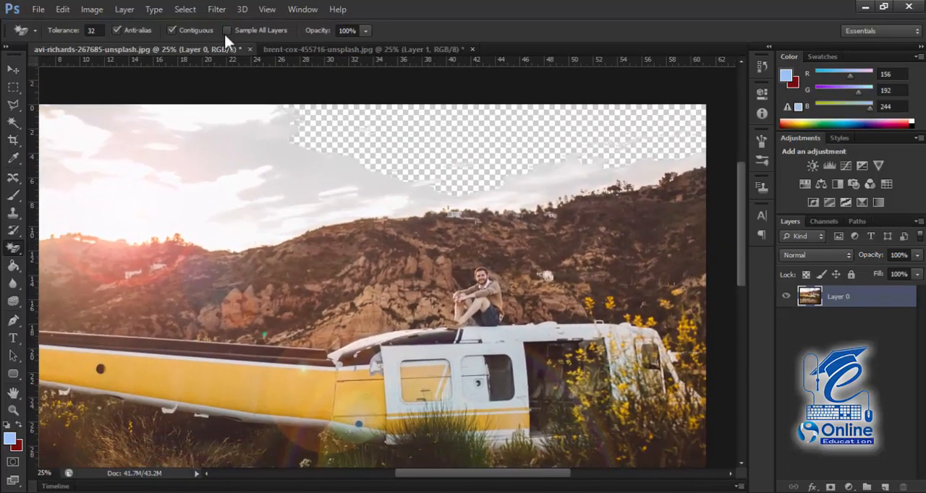
{"action": "key", "text": "ctrl+z"}
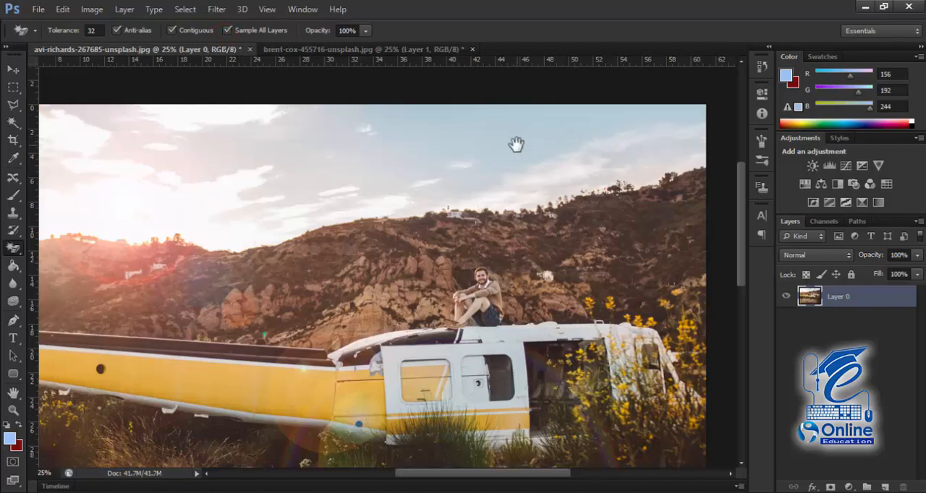
Step: Turn on Sample All Layers, erase the blue sky with the Magic Eraser at tolerance 32, and undo it
{"action": "left_click_drag", "start_coordinate": [430, 175], "coordinate": [494, 176]}
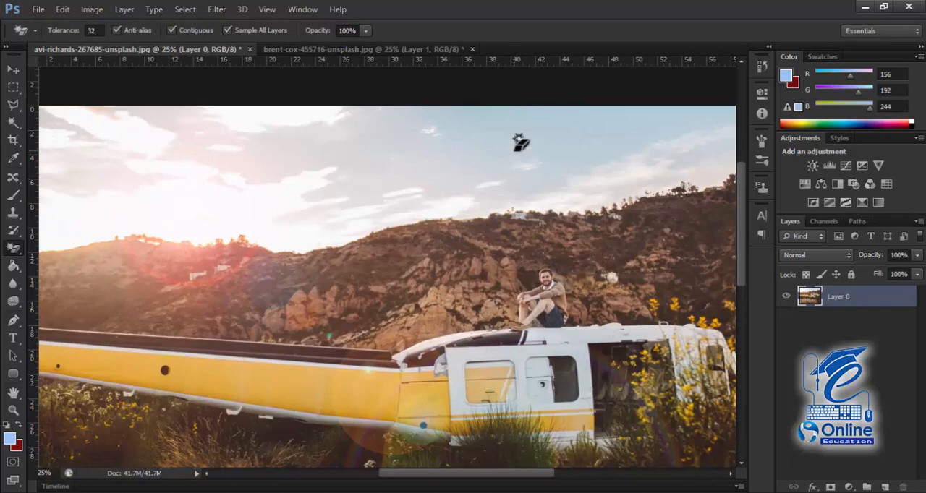
{"action": "key", "text": "ctrl+minus"}
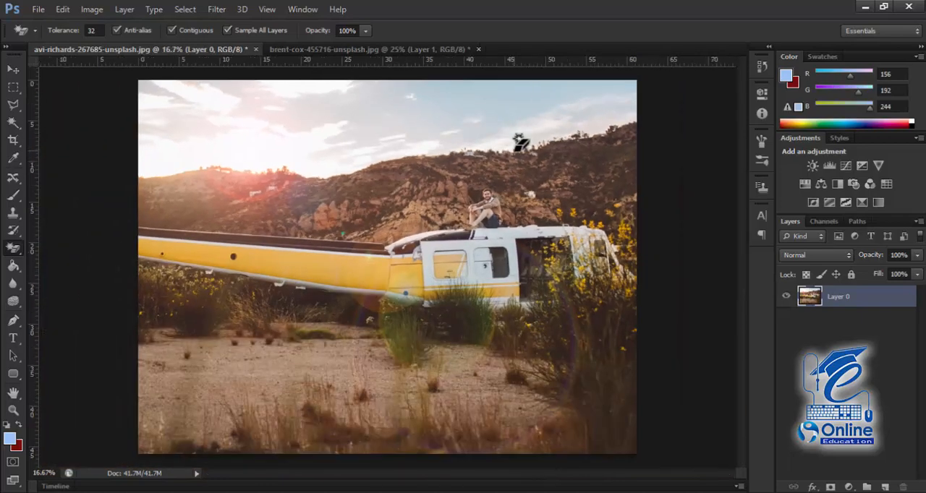
{"action": "left_click", "coordinate": [490, 101]}
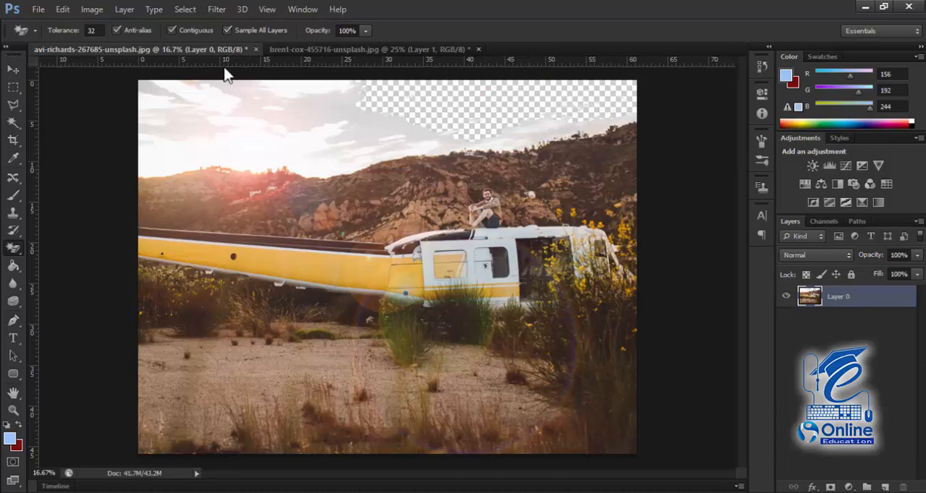
{"action": "key", "text": "ctrl+z"}
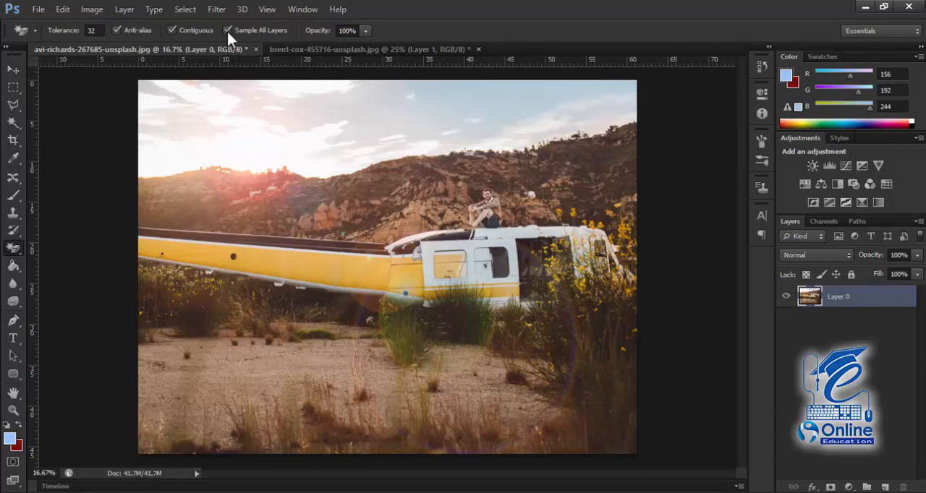
Step: Erase the blue sky once more with Sample All Layers off, undo it, and re-enable Sample All Layers
{"action": "left_click", "coordinate": [227, 30]}
{"action": "left_click", "coordinate": [537, 81]}
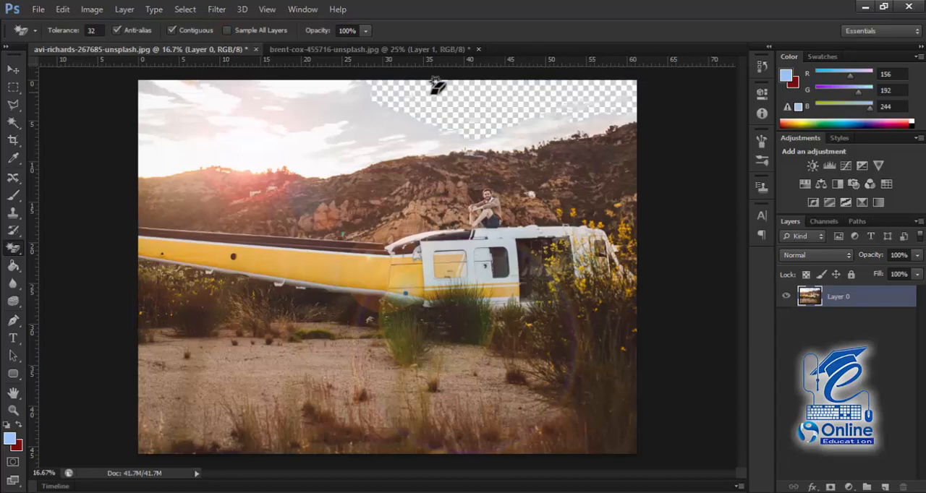
{"action": "left_click", "coordinate": [227, 30]}
{"action": "key", "text": "ctrl+z"}
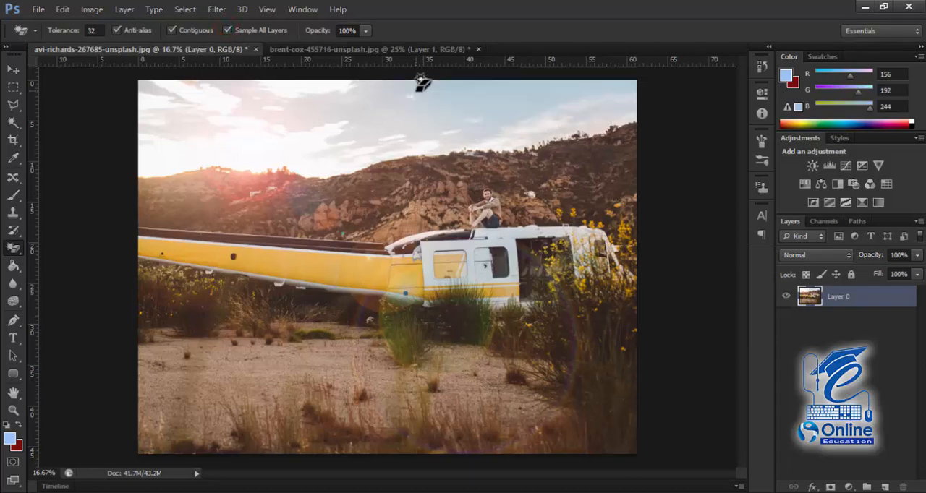
Step: Erase the whole sky with the Magic Eraser, including the clouds, the bright sun area and small leftover patches
{"action": "left_click", "coordinate": [534, 88]}
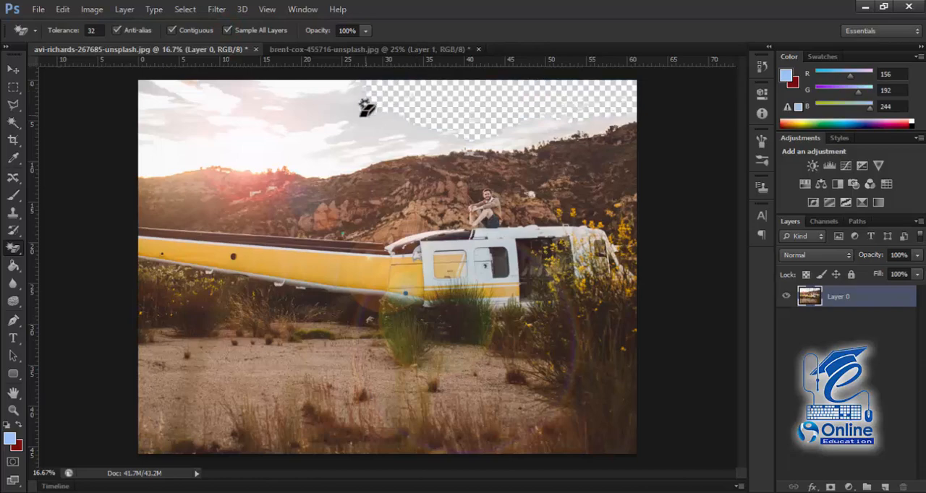
{"action": "left_click", "coordinate": [320, 108]}
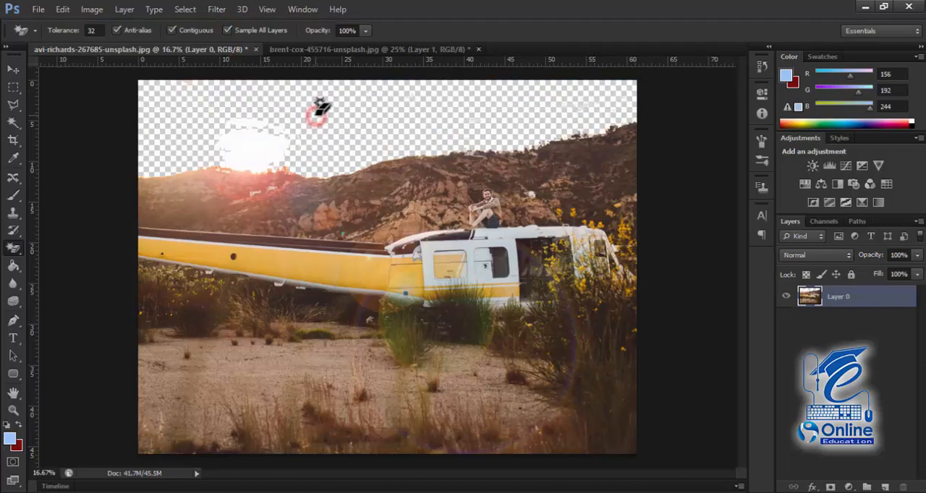
{"action": "left_click", "coordinate": [252, 144]}
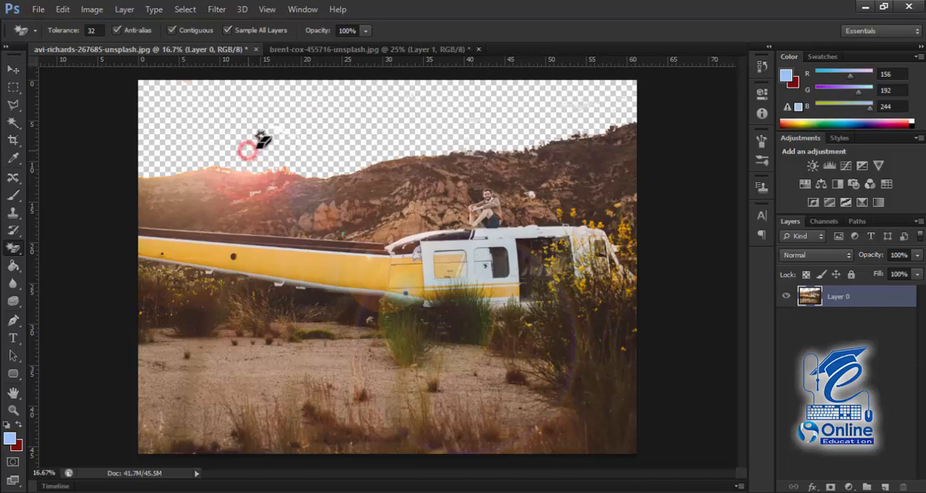
{"action": "left_click", "coordinate": [271, 140]}
{"action": "left_click", "coordinate": [277, 106]}
{"action": "left_click", "coordinate": [230, 97]}
{"action": "left_click", "coordinate": [143, 98]}
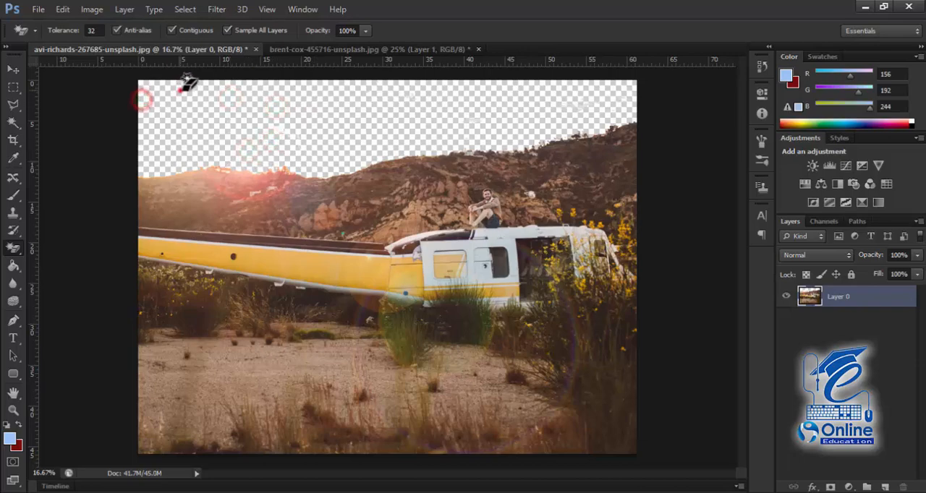
{"action": "left_click", "coordinate": [181, 90]}
{"action": "left_click", "coordinate": [186, 90]}
{"action": "left_click", "coordinate": [150, 130]}
{"action": "left_click", "coordinate": [136, 136]}
{"action": "left_click", "coordinate": [155, 120]}
{"action": "left_click", "coordinate": [292, 137]}
{"action": "left_click", "coordinate": [393, 132]}
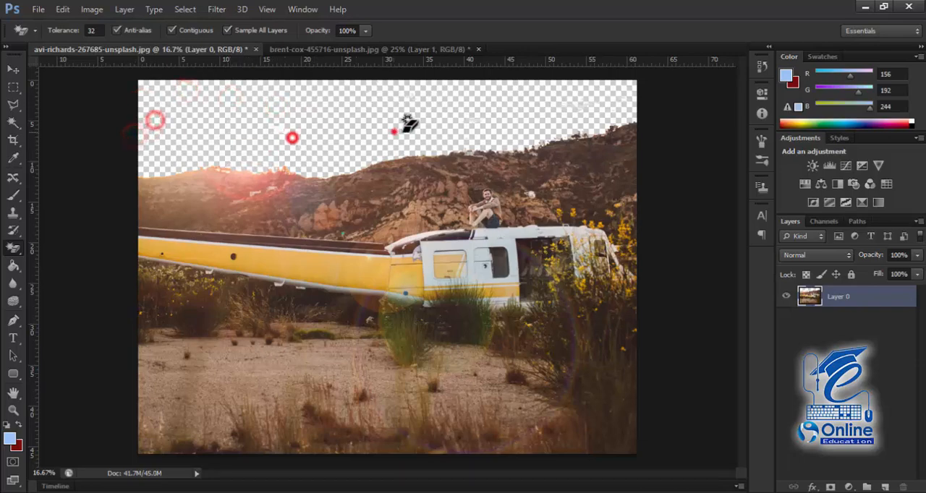
{"action": "left_click", "coordinate": [509, 128]}
{"action": "left_click", "coordinate": [566, 117]}
{"action": "left_click", "coordinate": [586, 108]}
Step: Undo all the Magic Eraser passes so the full sky is restored
{"action": "scroll", "coordinate": [412, 153], "scroll_direction": "up", "scroll_amount": 1}
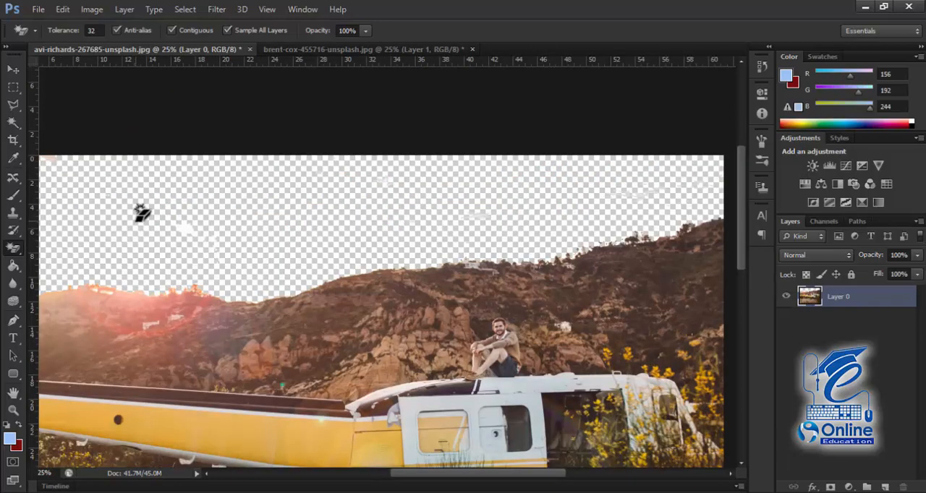
{"action": "key", "text": "ctrl+alt+z"}
{"action": "key", "text": "ctrl+alt+z"}
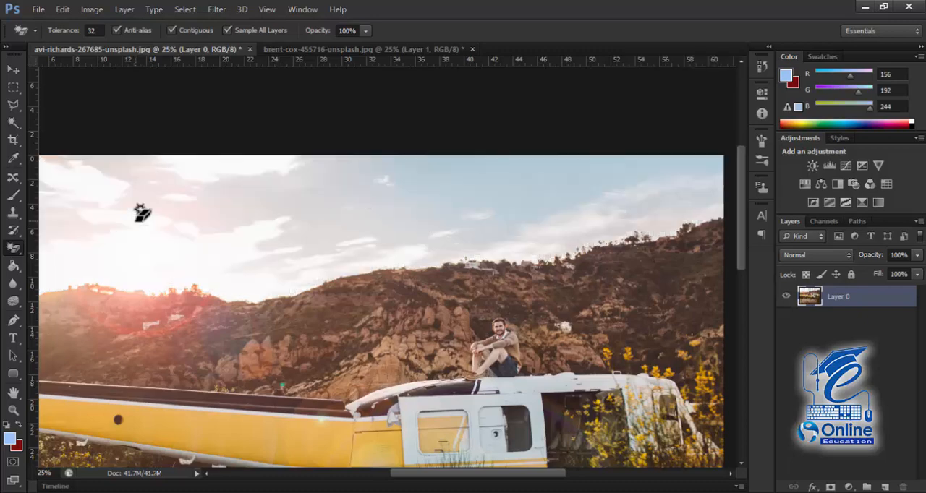
Step: Erase most of the sky above the hills with the Background Eraser at 50% tolerance
{"action": "key", "text": "ctrl+minus"}
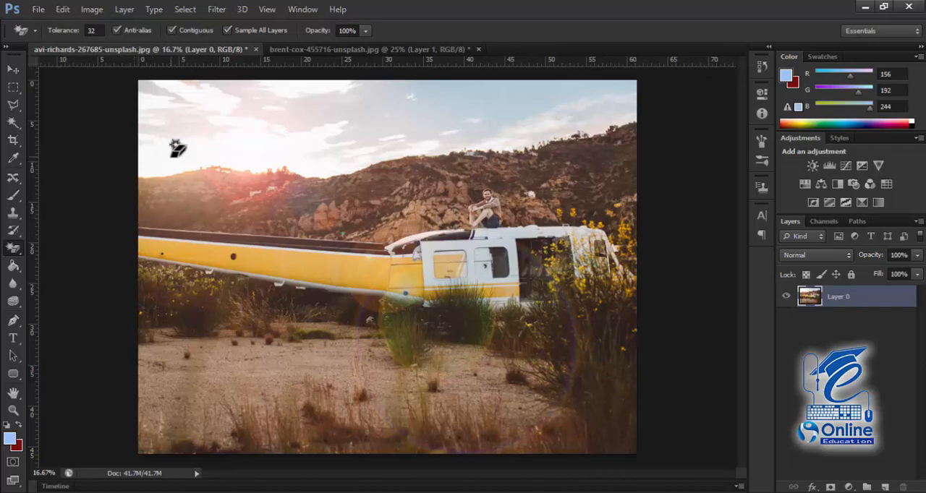
{"action": "left_click", "coordinate": [14, 248]}
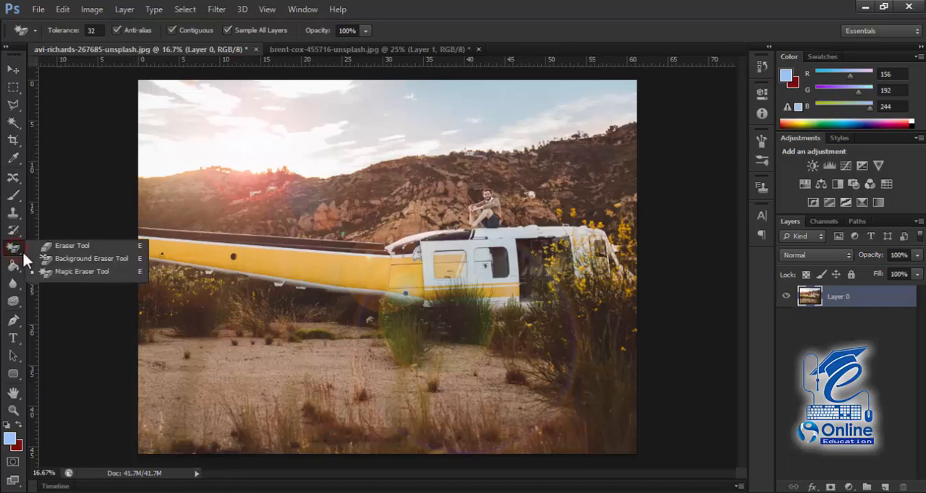
{"action": "left_click", "coordinate": [74, 260]}
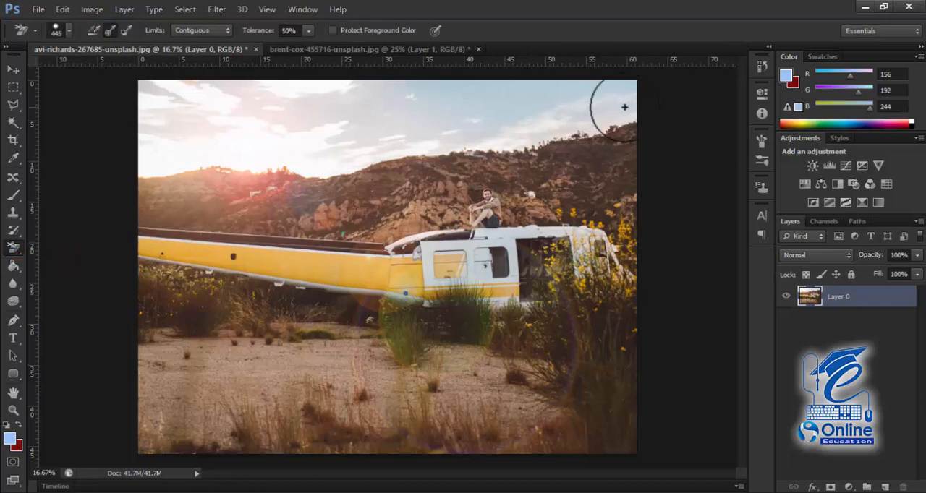
{"action": "mouse_move", "coordinate": [624, 111]}
{"action": "left_mouse_down"}
{"action": "mouse_move", "coordinate": [610, 104]}
{"action": "mouse_move", "coordinate": [537, 126]}
{"action": "mouse_move", "coordinate": [389, 147]}
{"action": "mouse_move", "coordinate": [155, 163]}
{"action": "mouse_move", "coordinate": [341, 149]}
{"action": "mouse_move", "coordinate": [596, 97]}
{"action": "mouse_move", "coordinate": [313, 121]}
{"action": "left_mouse_up"}
Step: Erase the remaining sky patches with the regular Eraser at 100% opacity and 100% flow
{"action": "right_click", "coordinate": [13, 249]}
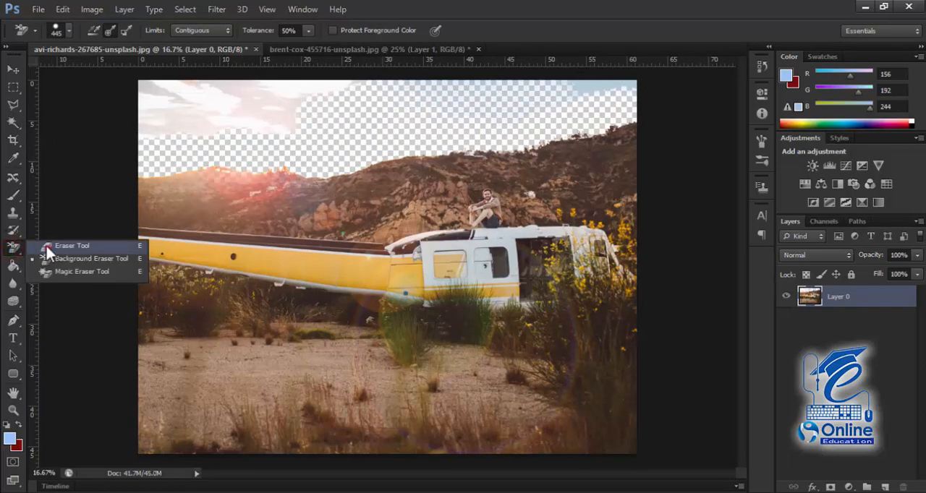
{"action": "left_click", "coordinate": [49, 248]}
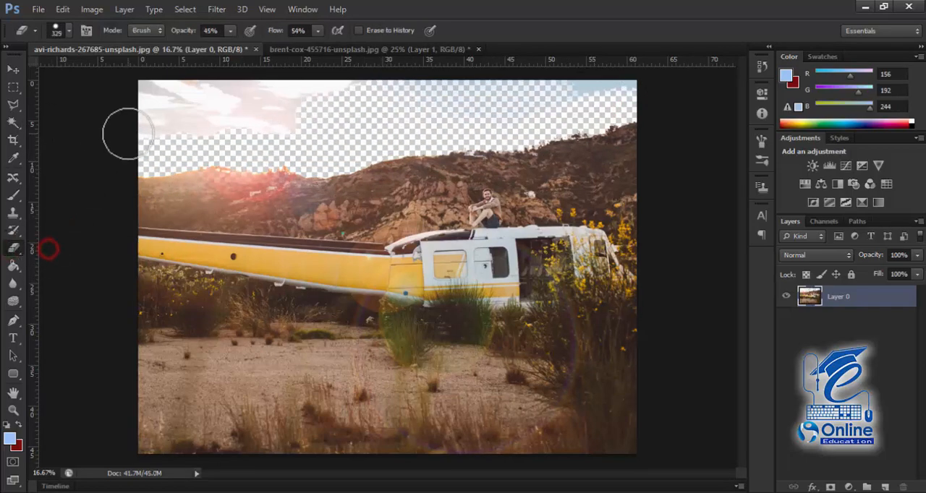
{"action": "left_click", "coordinate": [232, 31]}
{"action": "left_click_drag", "start_coordinate": [232, 44], "coordinate": [374, 57]}
{"action": "left_click", "coordinate": [317, 30]}
{"action": "mouse_move", "coordinate": [309, 146]}
{"action": "left_mouse_down"}
{"action": "mouse_move", "coordinate": [128, 109]}
{"action": "mouse_move", "coordinate": [226, 122]}
{"action": "mouse_move", "coordinate": [227, 133]}
{"action": "mouse_move", "coordinate": [160, 123]}
{"action": "mouse_move", "coordinate": [256, 90]}
{"action": "mouse_move", "coordinate": [165, 90]}
{"action": "mouse_move", "coordinate": [186, 106]}
{"action": "mouse_move", "coordinate": [295, 80]}
{"action": "mouse_move", "coordinate": [525, 100]}
{"action": "mouse_move", "coordinate": [610, 93]}
{"action": "mouse_move", "coordinate": [573, 105]}
{"action": "mouse_move", "coordinate": [622, 91]}
{"action": "left_mouse_up"}
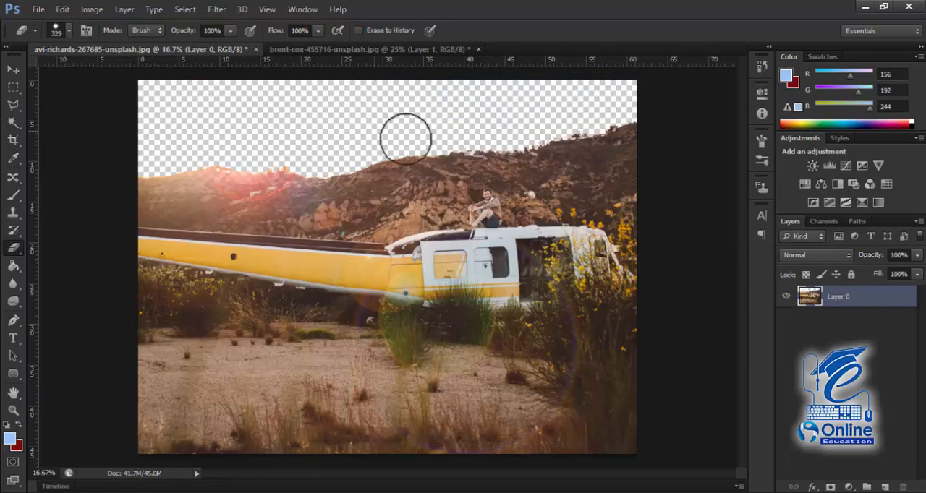
{"action": "left_click_drag", "start_coordinate": [176, 96], "coordinate": [159, 104]}
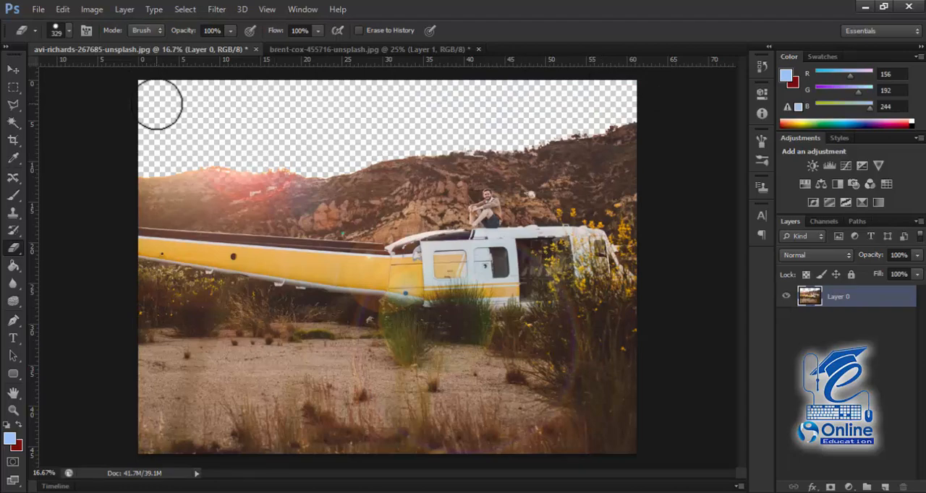
Step: Open the brent-cox-455716-unsplash night-sky image and convert its locked Background into a regular layer
{"action": "key", "text": "ctrl+o"}
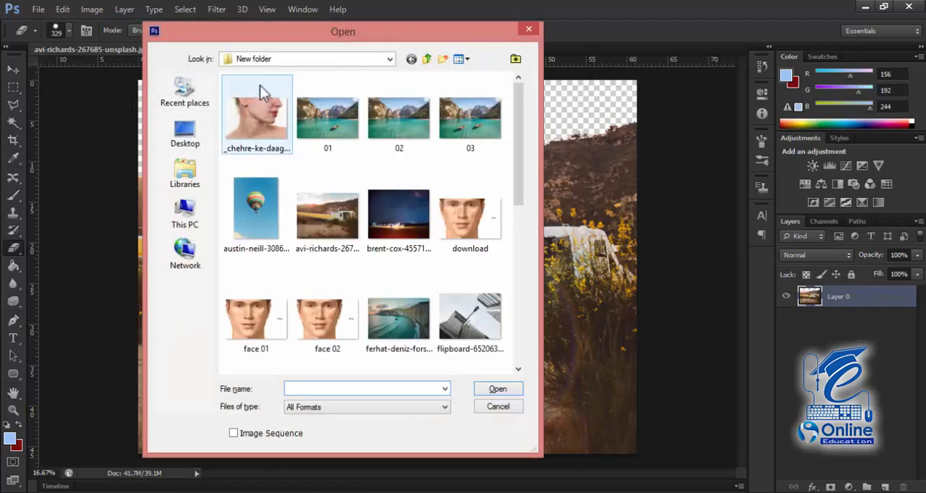
{"action": "double_click", "coordinate": [393, 235]}
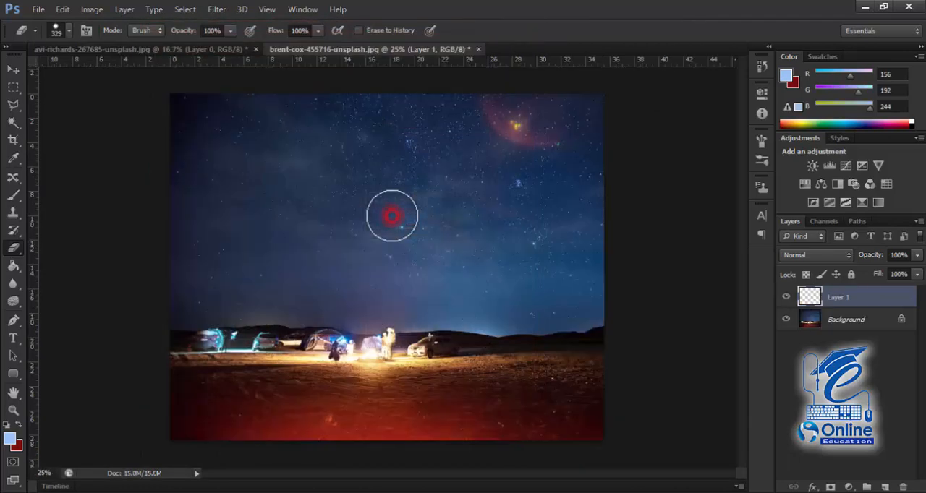
{"action": "double_click", "coordinate": [847, 325]}
{"action": "left_click", "coordinate": [577, 159]}
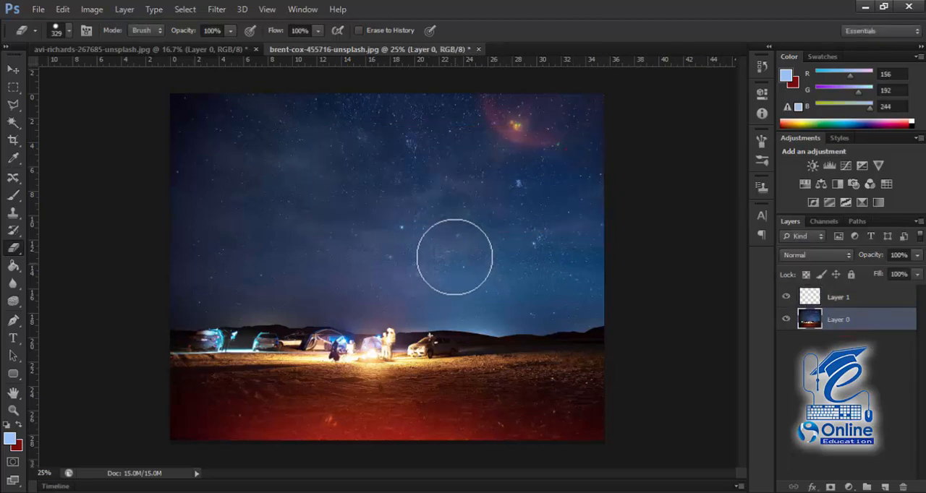
{"action": "left_click", "coordinate": [13, 69]}
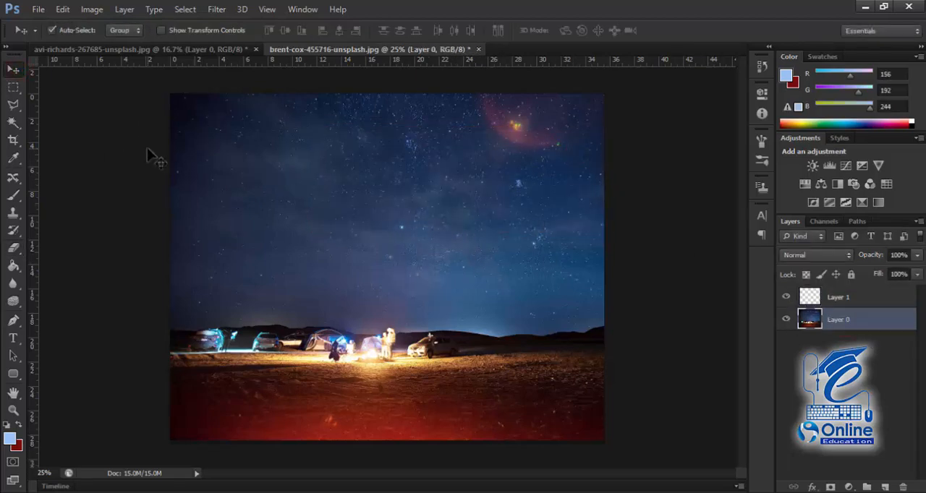
{"action": "key", "text": "ctrl+z"}
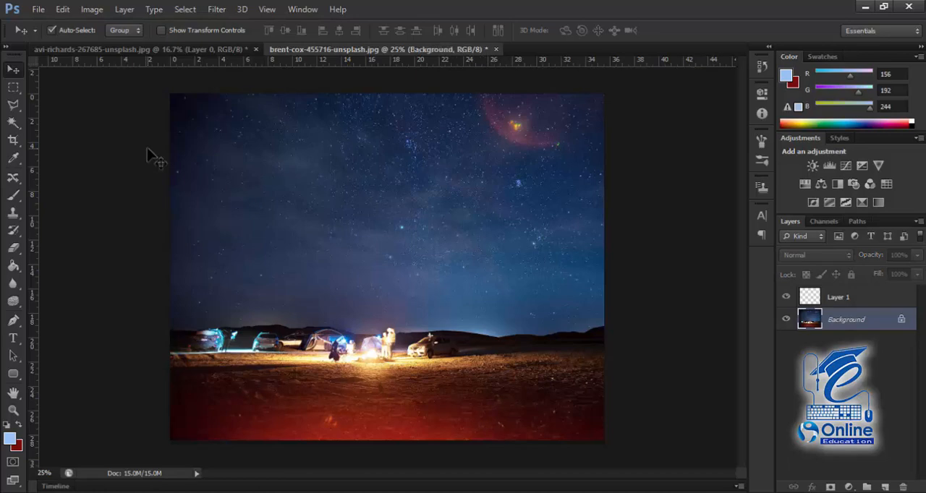
{"action": "key", "text": "ctrl+z"}
Step: Copy the entire night-sky image and paste it as a new layer into the avi-richards-267685-unsplash document
{"action": "key", "text": "ctrl+a"}
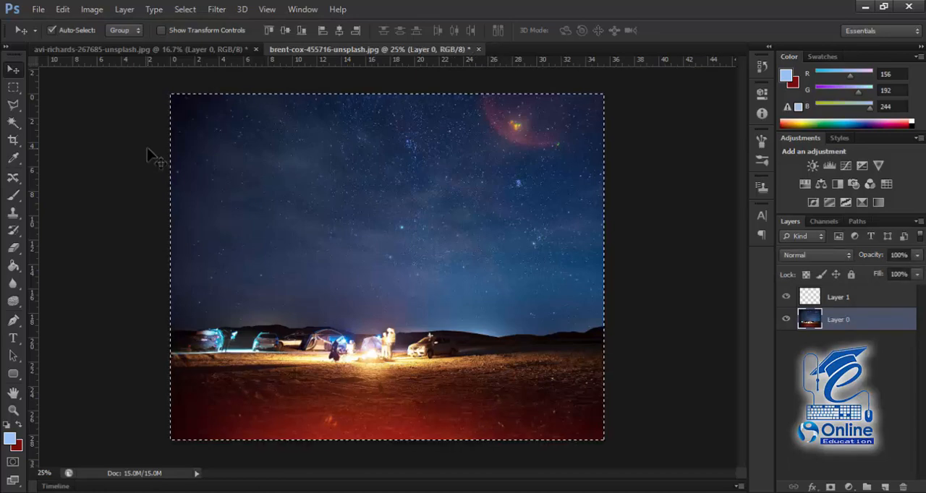
{"action": "key", "text": "ctrl+Tab"}
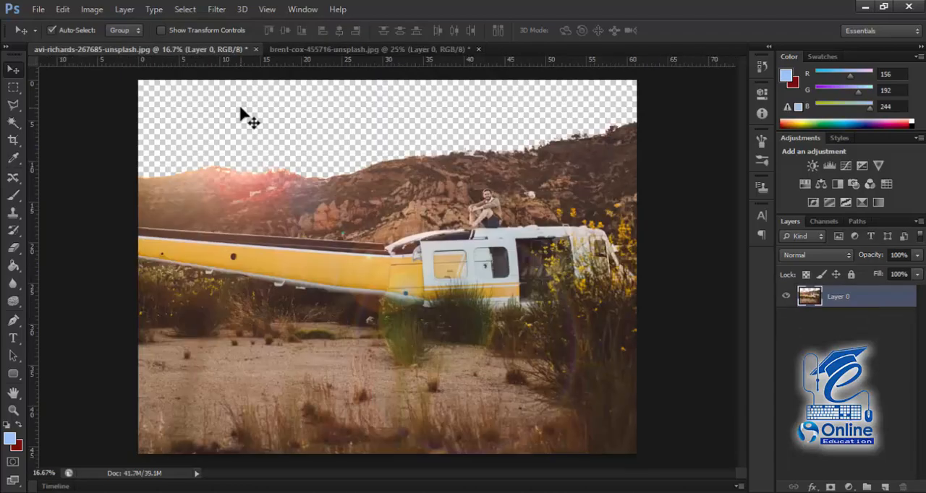
{"action": "key", "text": "ctrl+v"}
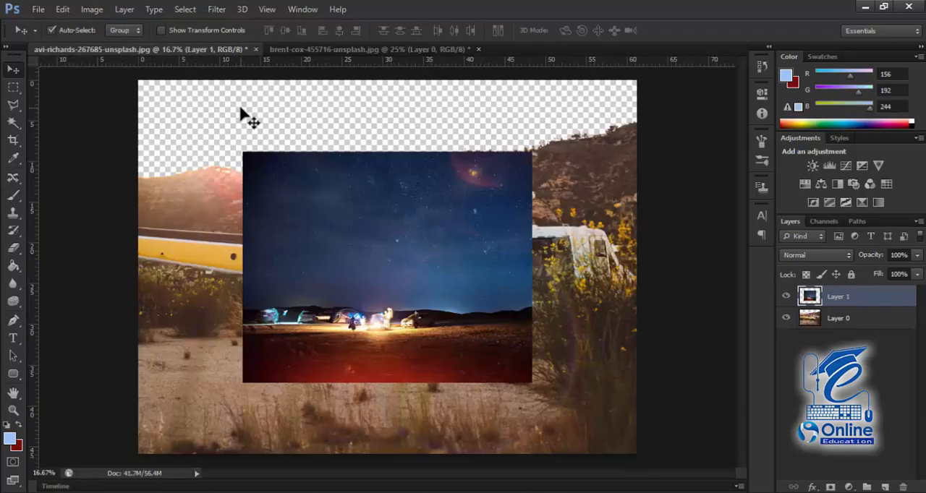
Step: Scale the pasted night-sky layer up to about 177% so it covers the whole canvas
{"action": "key", "text": "ctrl+t"}
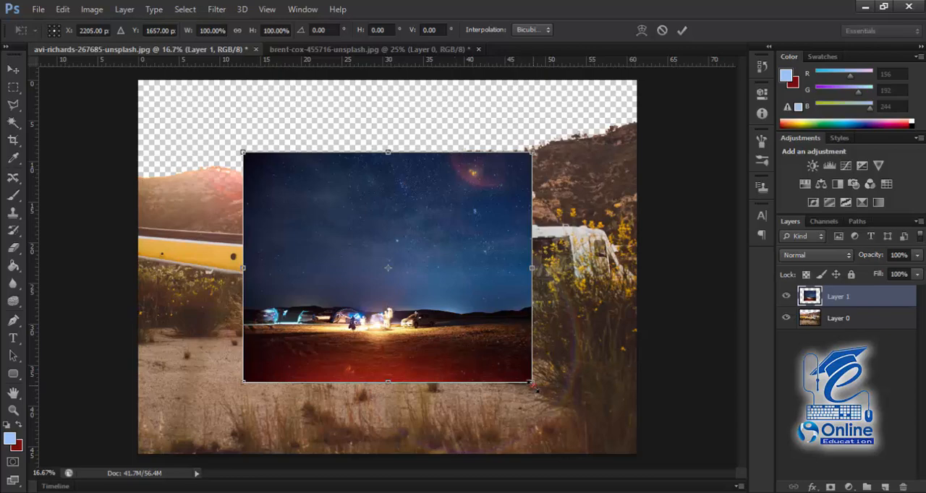
{"action": "left_click_drag", "start_coordinate": [532, 382], "coordinate": [653, 458]}
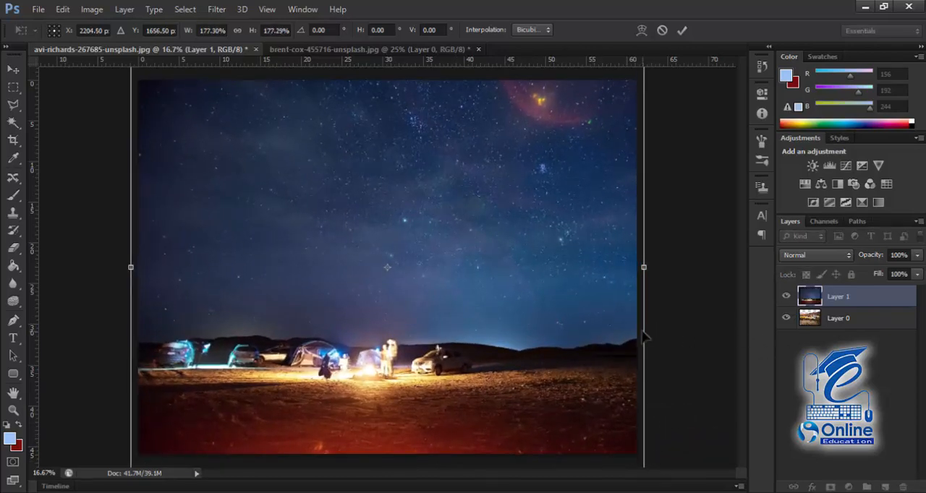
{"action": "key", "text": "Return"}
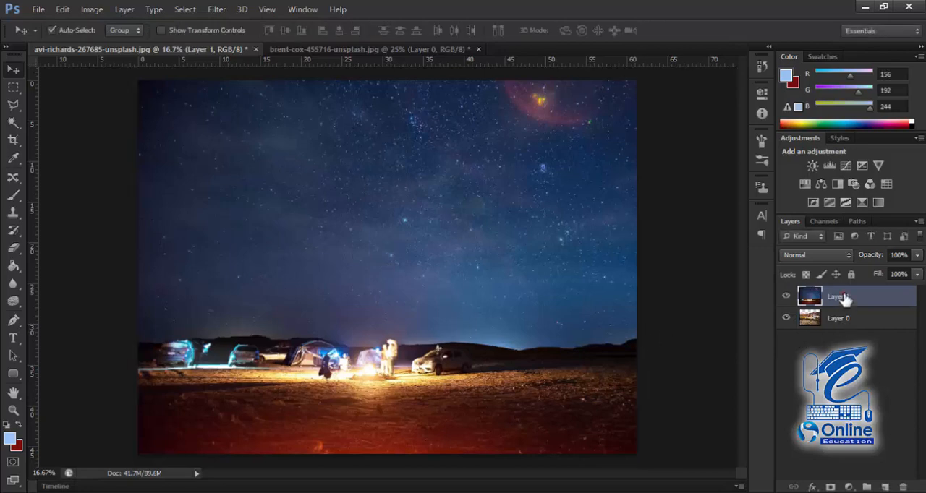
Step: Move the night-sky layer beneath the helicopter layer and shift it slightly upward behind the hills
{"action": "left_click_drag", "start_coordinate": [837, 296], "coordinate": [843, 321]}
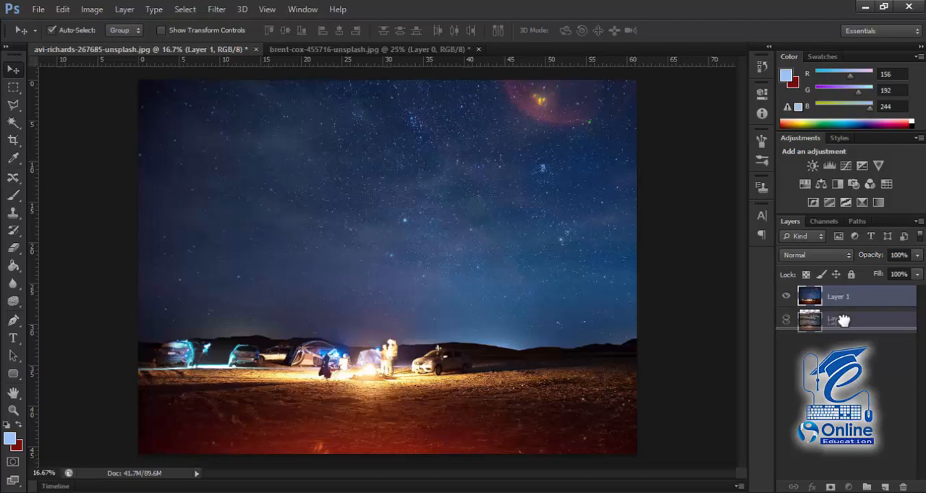
{"action": "left_click_drag", "start_coordinate": [843, 320], "coordinate": [840, 326]}
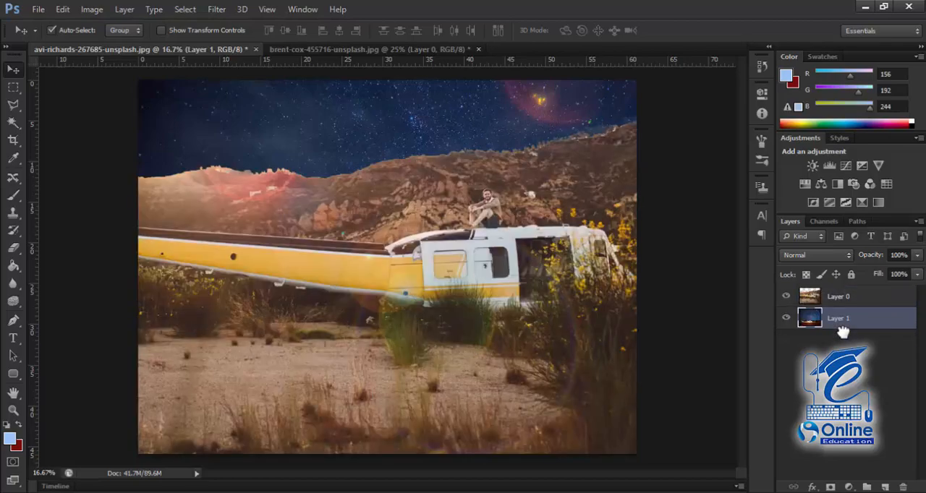
{"action": "key", "text": "space"}
{"action": "left_click_drag", "start_coordinate": [486, 145], "coordinate": [485, 174]}
{"action": "left_click_drag", "start_coordinate": [471, 133], "coordinate": [470, 121]}
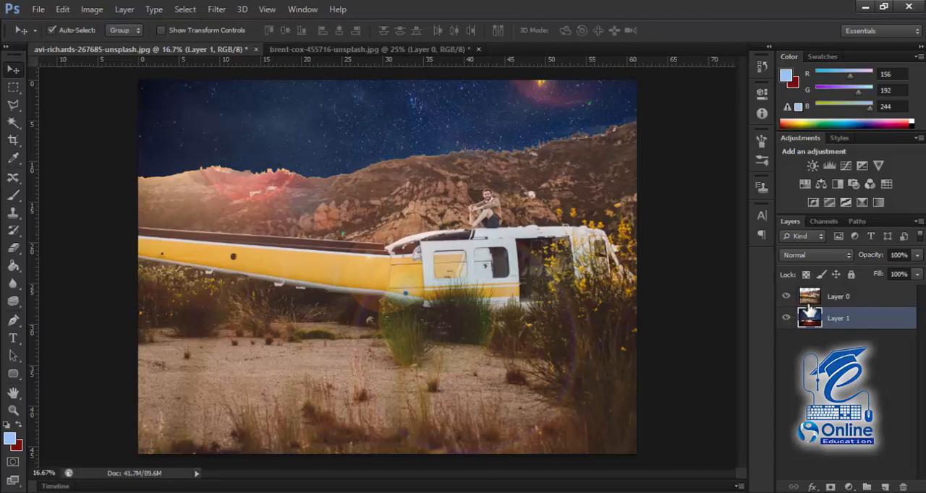
Step: Select the helicopter layer, Layer 0, and open the Color Balance adjustment clear of the photo
{"action": "left_click", "coordinate": [834, 301]}
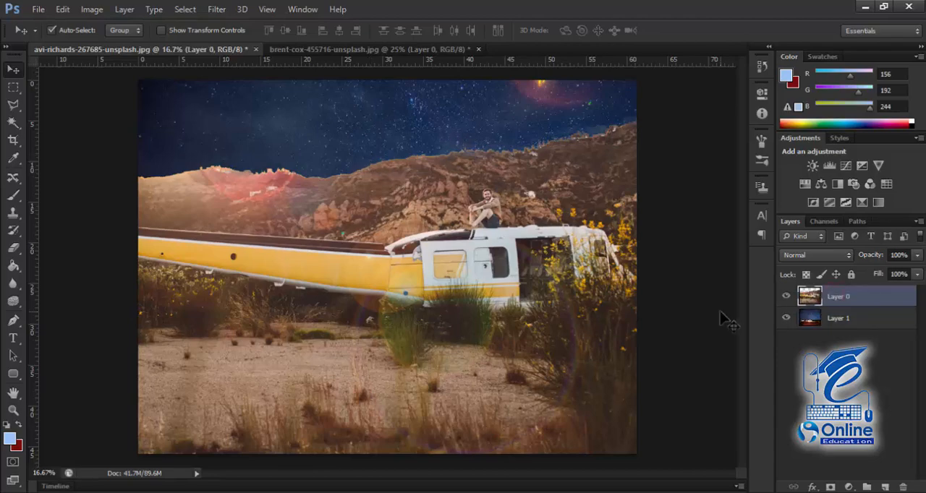
{"action": "key", "text": "ctrl+b"}
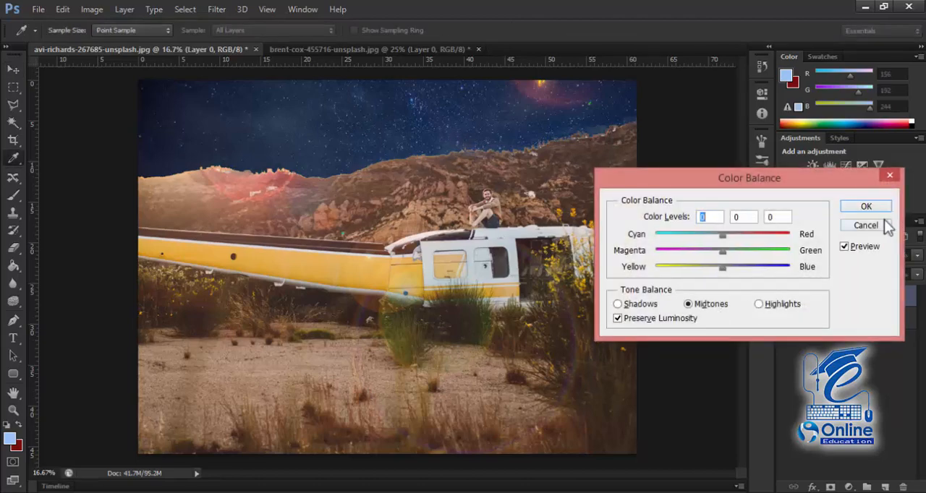
{"action": "left_click", "coordinate": [866, 225]}
{"action": "left_click", "coordinate": [62, 10]}
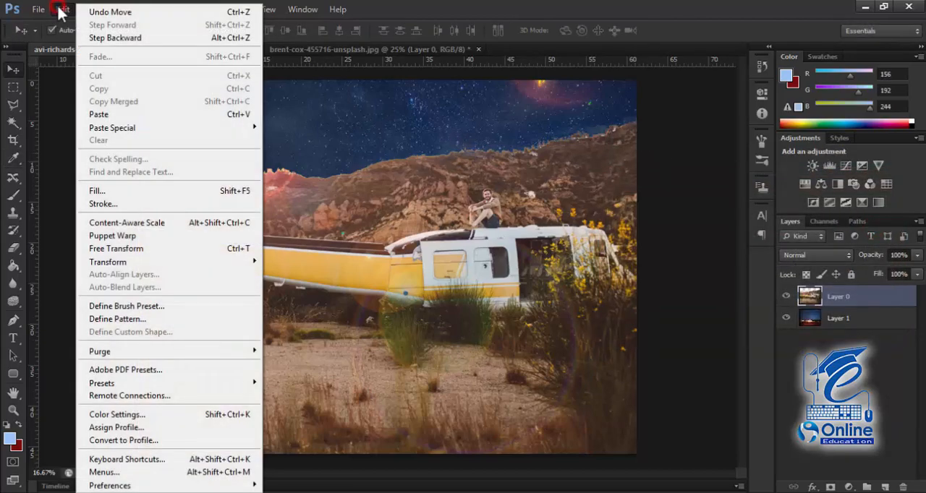
{"action": "left_click", "coordinate": [62, 9]}
{"action": "left_click", "coordinate": [89, 9]}
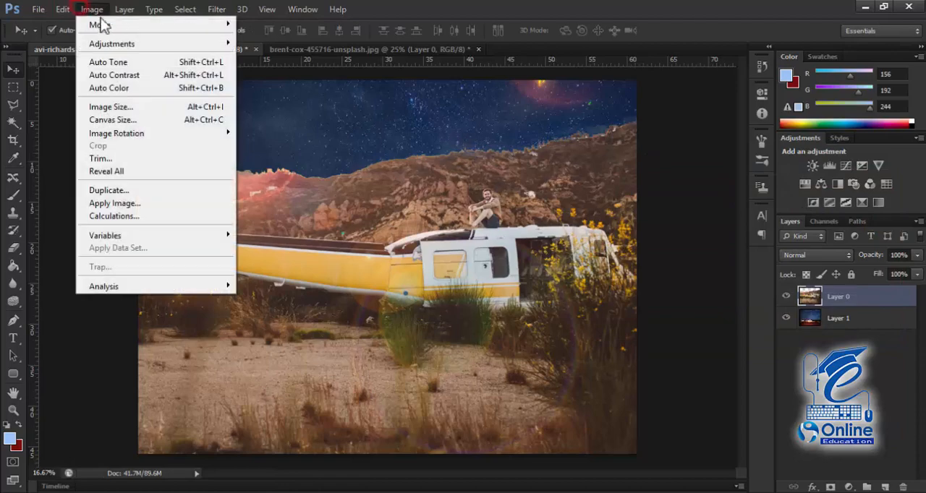
{"action": "mouse_move", "coordinate": [134, 45]}
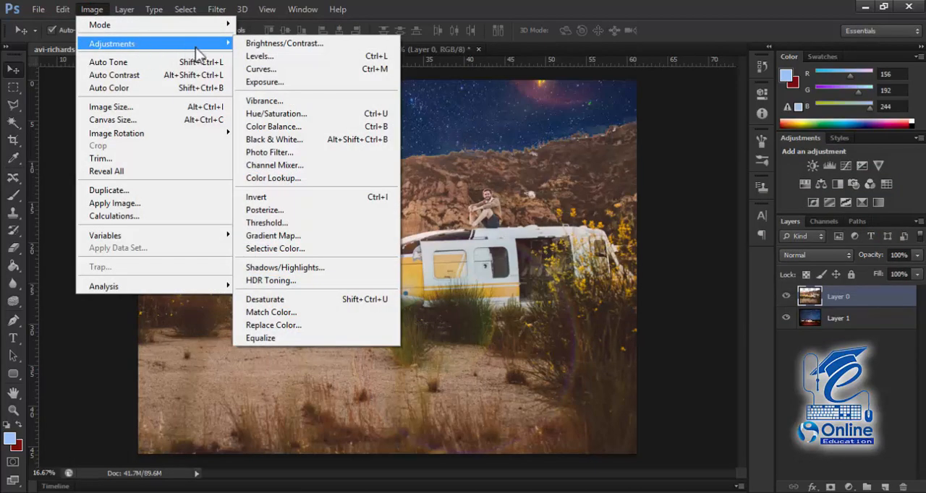
{"action": "left_click", "coordinate": [297, 132]}
{"action": "left_click_drag", "start_coordinate": [656, 181], "coordinate": [577, 139]}
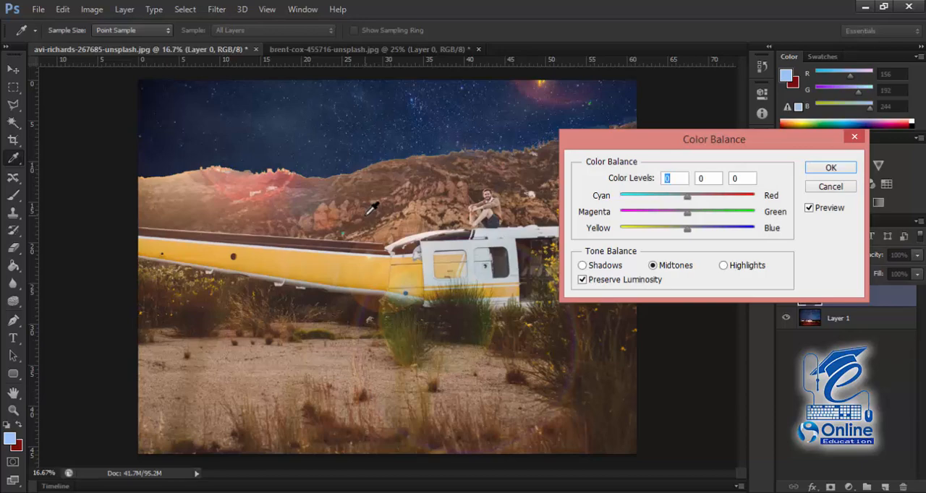
{"action": "left_click_drag", "start_coordinate": [672, 143], "coordinate": [743, 139]}
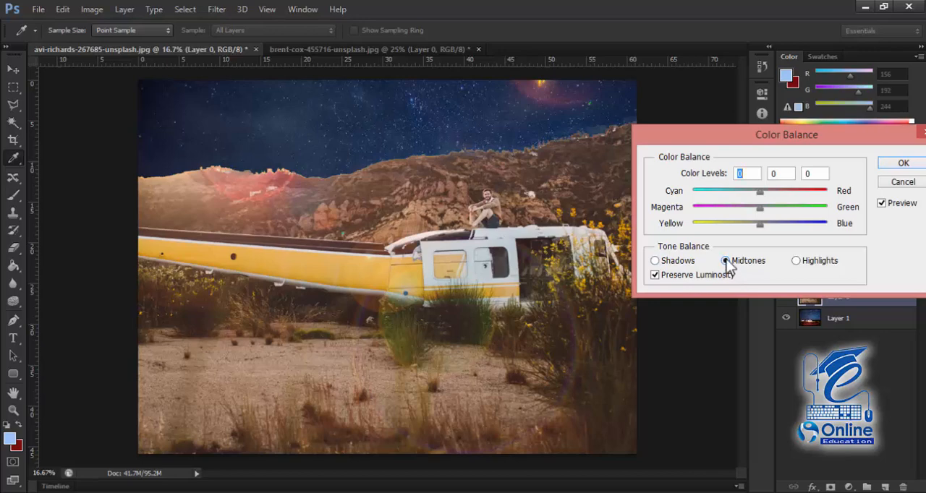
Step: Set the Color Balance midtones of the helicopter layer to +19 red, -7 magenta and +46 blue
{"action": "left_click_drag", "start_coordinate": [761, 226], "coordinate": [765, 194]}
{"action": "left_click_drag", "start_coordinate": [804, 224], "coordinate": [750, 207]}
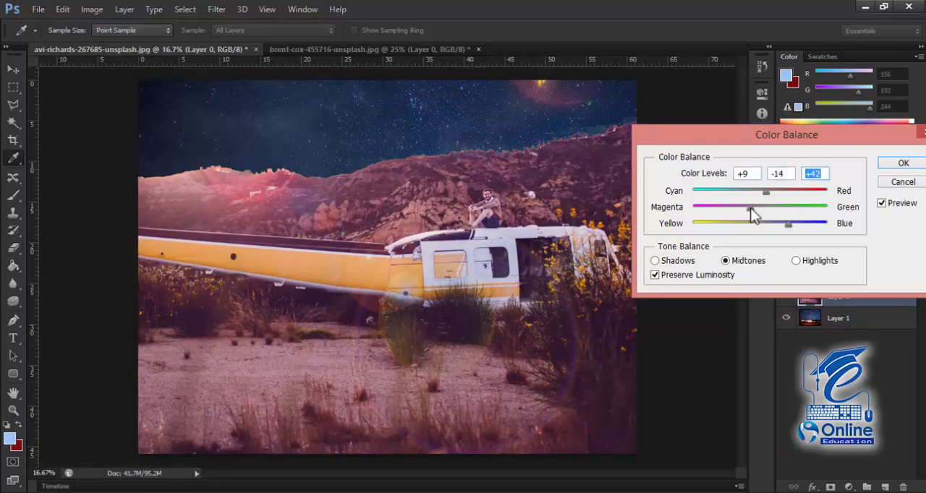
{"action": "left_click", "coordinate": [750, 208]}
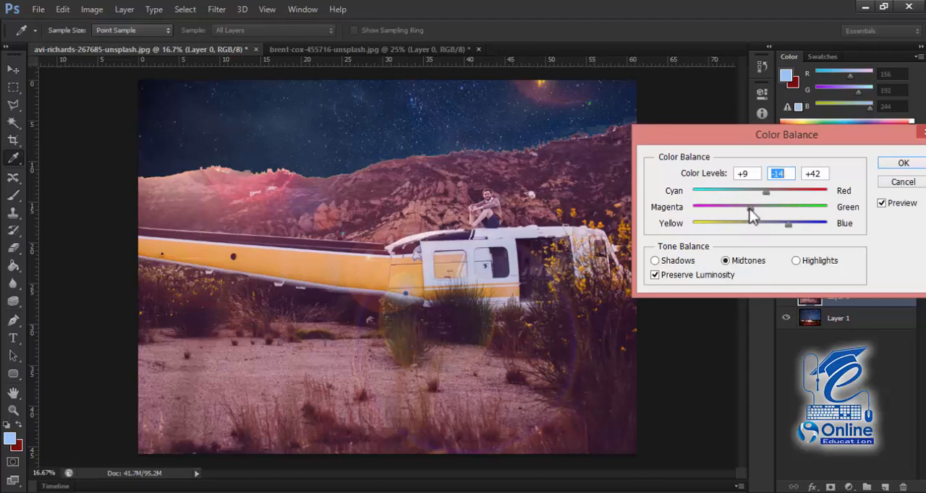
{"action": "left_click_drag", "start_coordinate": [750, 209], "coordinate": [755, 208]}
{"action": "left_click_drag", "start_coordinate": [757, 209], "coordinate": [791, 225]}
{"action": "left_click_drag", "start_coordinate": [766, 191], "coordinate": [772, 192]}
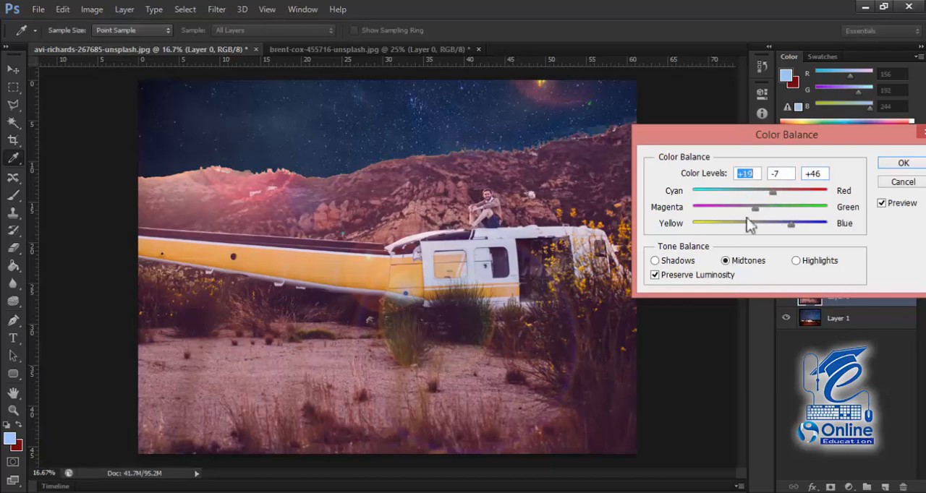
Step: Set the Color Balance shadows to +24, +7 and +56, shift the highlights toward cyan, and apply the adjustment
{"action": "left_click", "coordinate": [654, 261]}
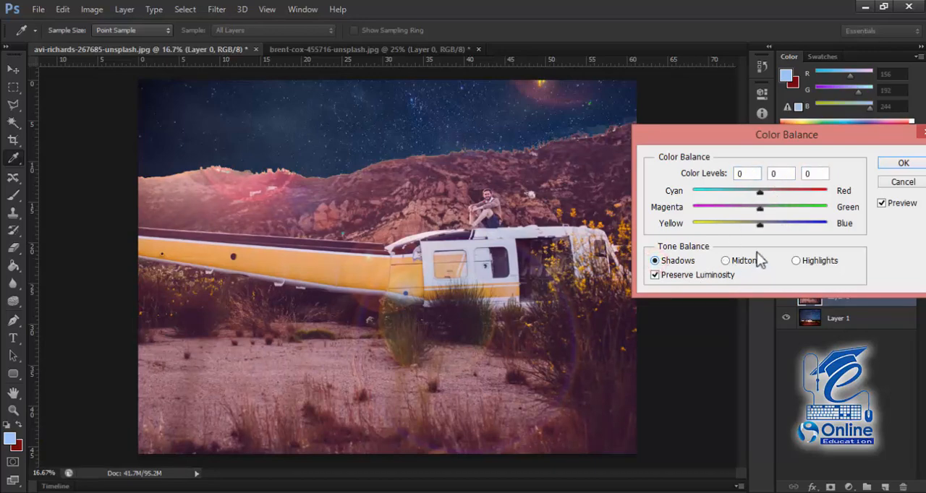
{"action": "left_click_drag", "start_coordinate": [763, 226], "coordinate": [776, 192]}
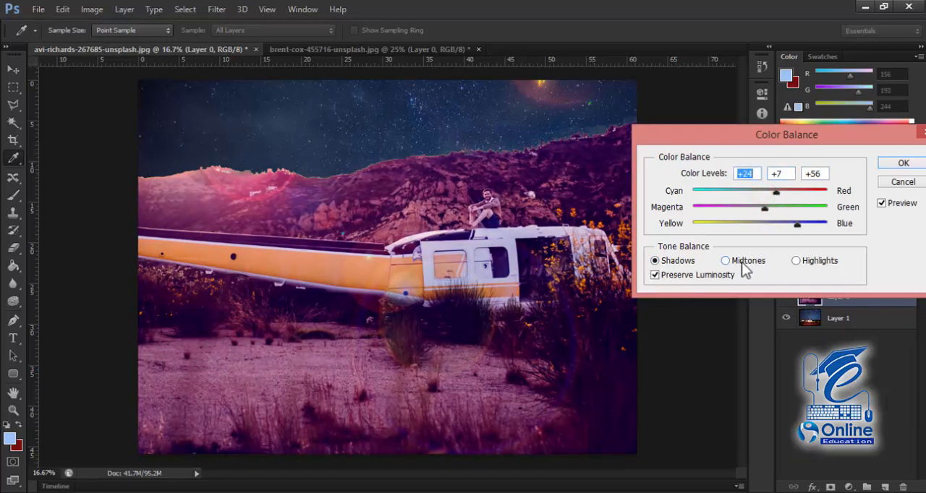
{"action": "left_click", "coordinate": [795, 261]}
{"action": "left_click_drag", "start_coordinate": [759, 223], "coordinate": [747, 193]}
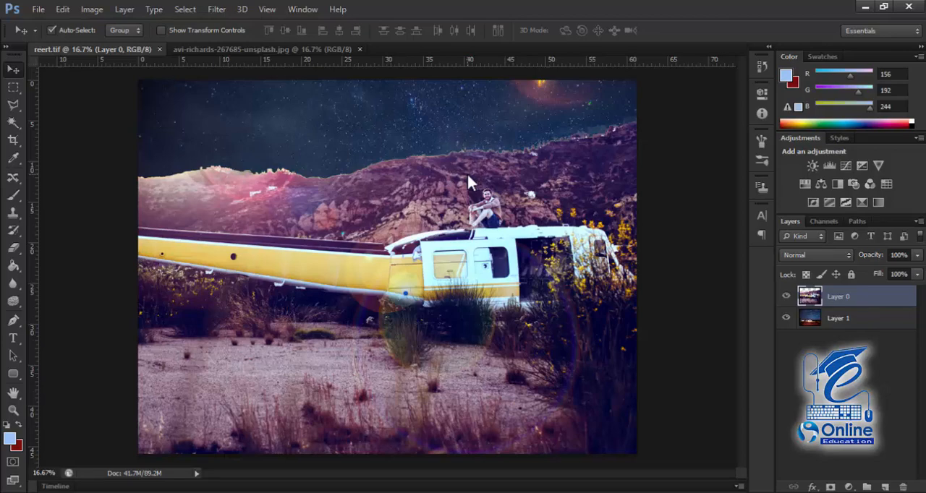
Step: Compare the night-sky composite reert.tif with the original avi-richards-267685-unsplash photo by switching between the documents
{"action": "key", "text": "ctrl+Tab"}
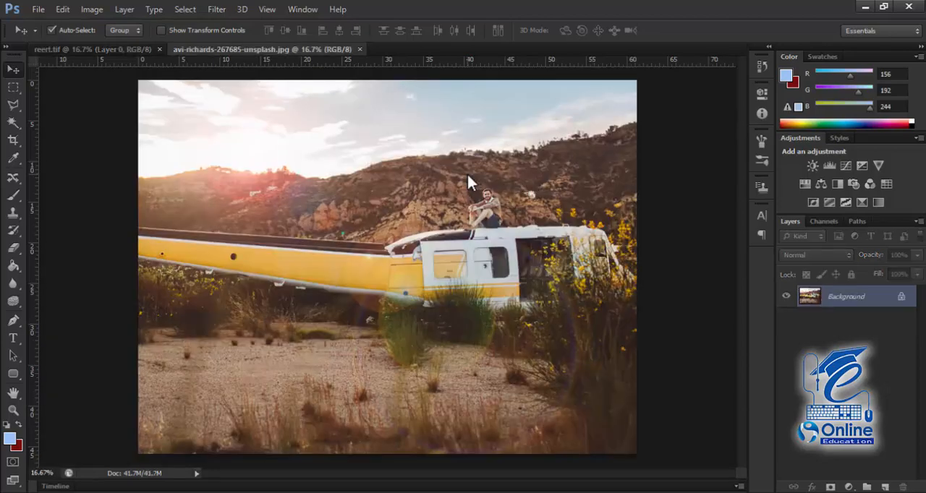
{"action": "key", "text": "ctrl+Tab"}
{"action": "key", "text": "ctrl+Tab"}
{"action": "key", "text": "ctrl+Tab"}
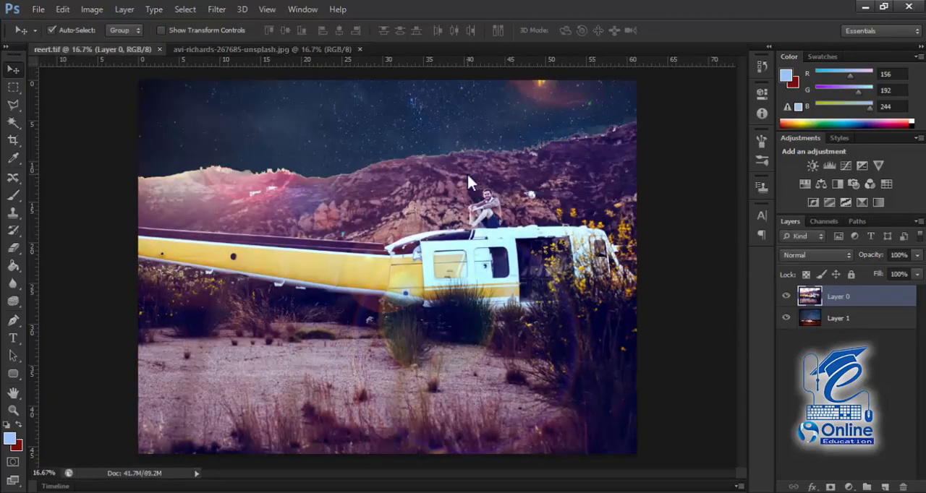
{"action": "key", "text": "ctrl+Tab"}
{"action": "key", "text": "ctrl+Tab"}
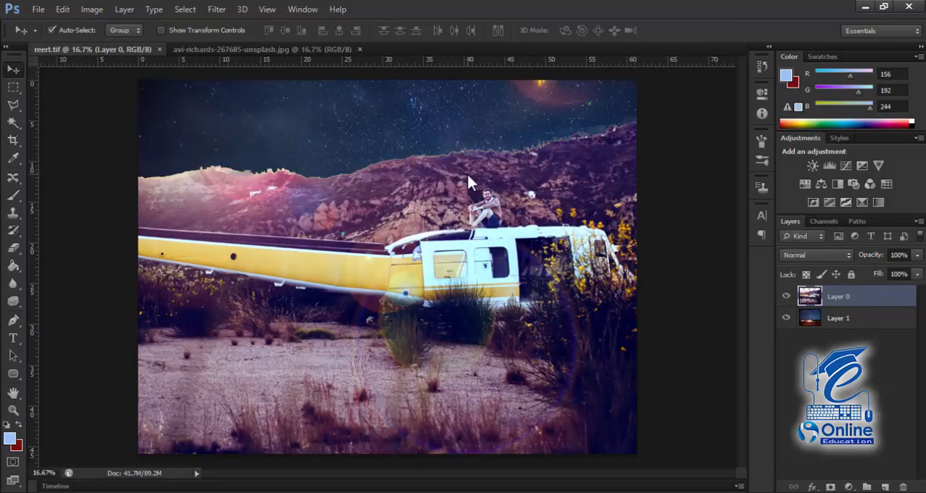